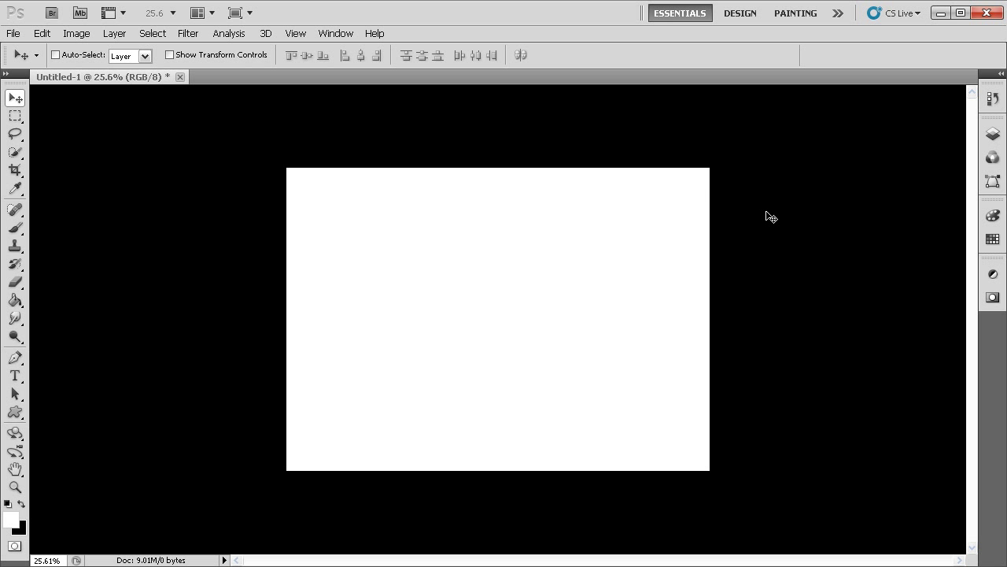
Show the document's layers and open the creature file from the Project Files folder.
{"action": "left_click", "coordinate": [993, 134]}
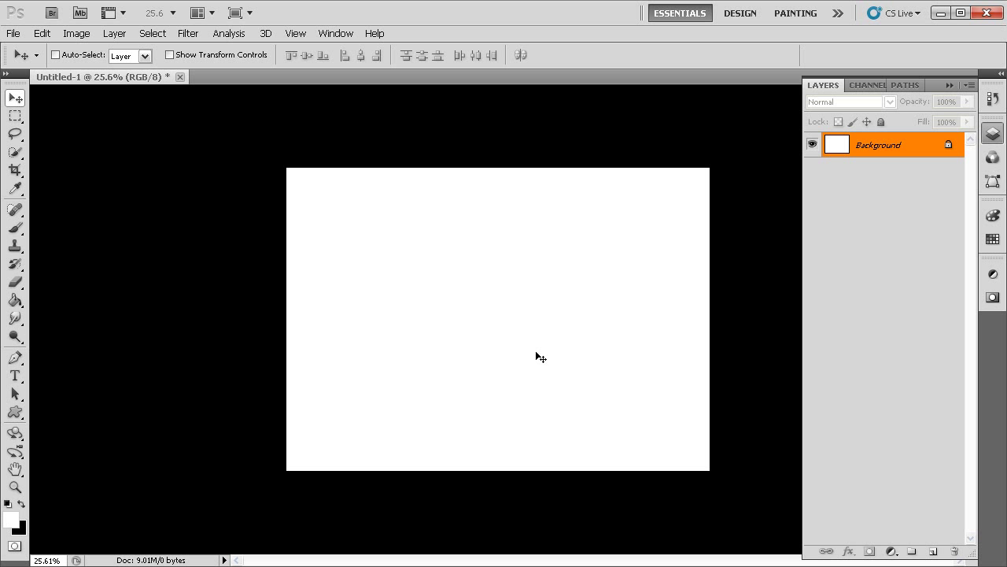
{"action": "left_click", "coordinate": [13, 34]}
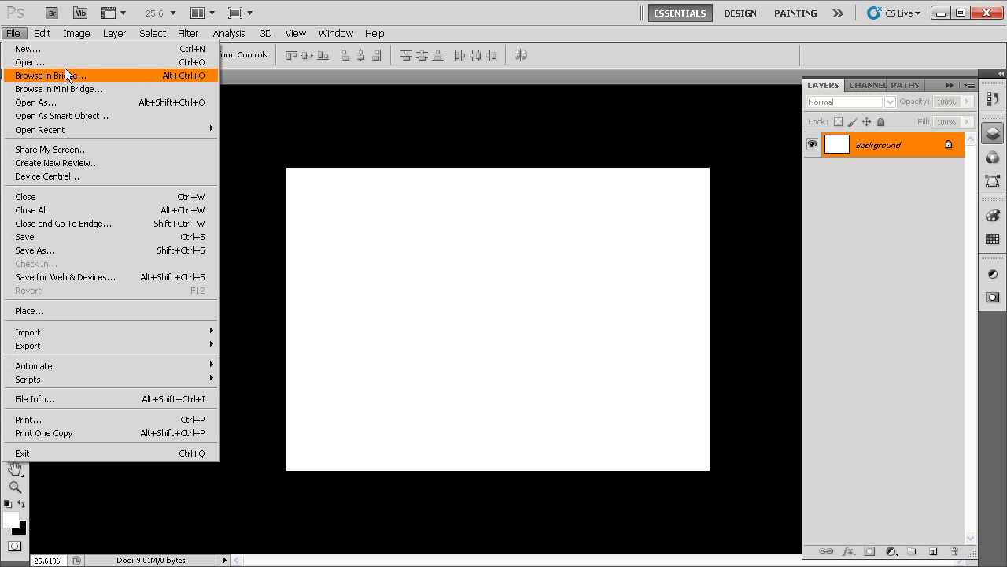
{"action": "left_click", "coordinate": [207, 63]}
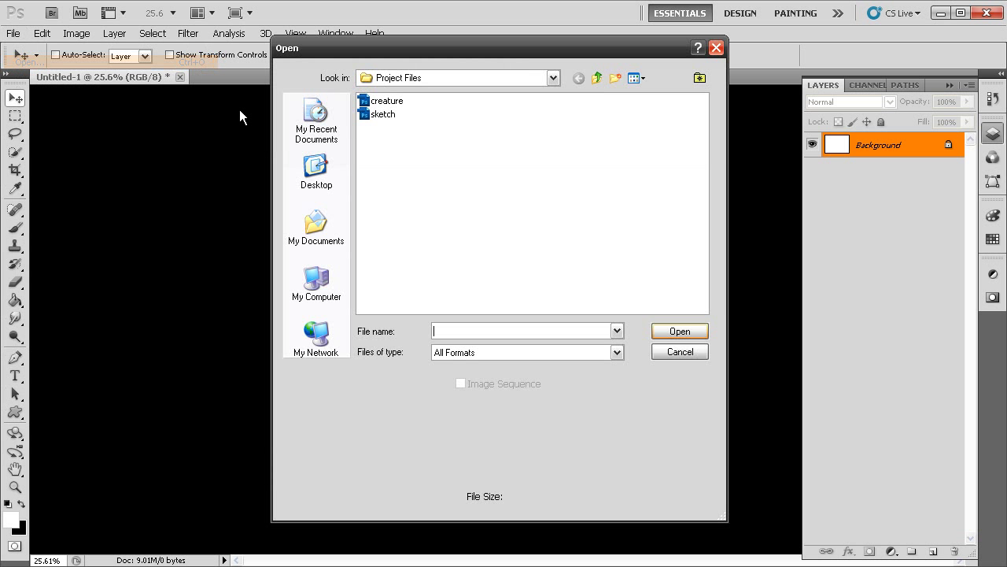
{"action": "left_click_drag", "start_coordinate": [543, 50], "coordinate": [543, 51]}
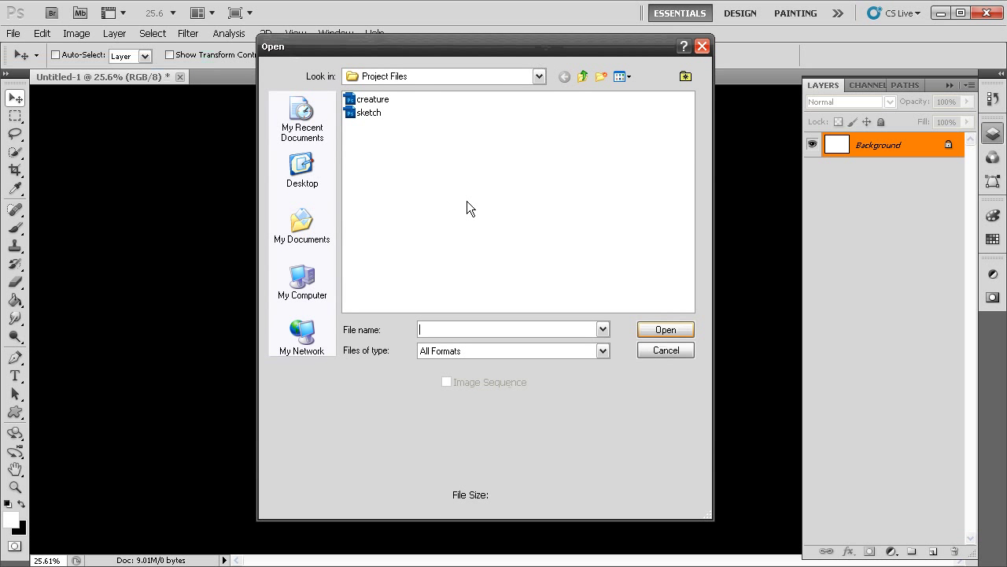
{"action": "left_click", "coordinate": [382, 101]}
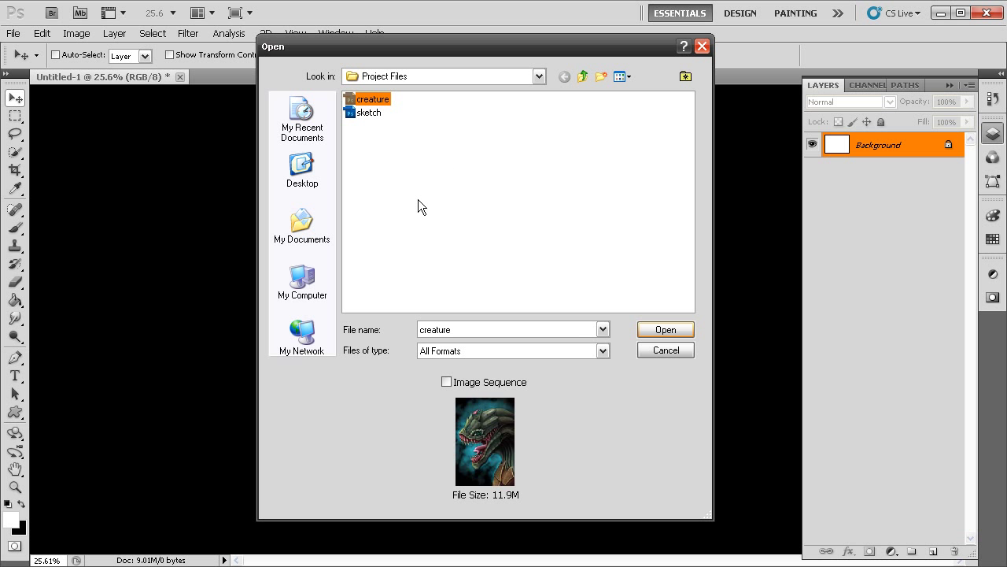
{"action": "left_click", "coordinate": [666, 331]}
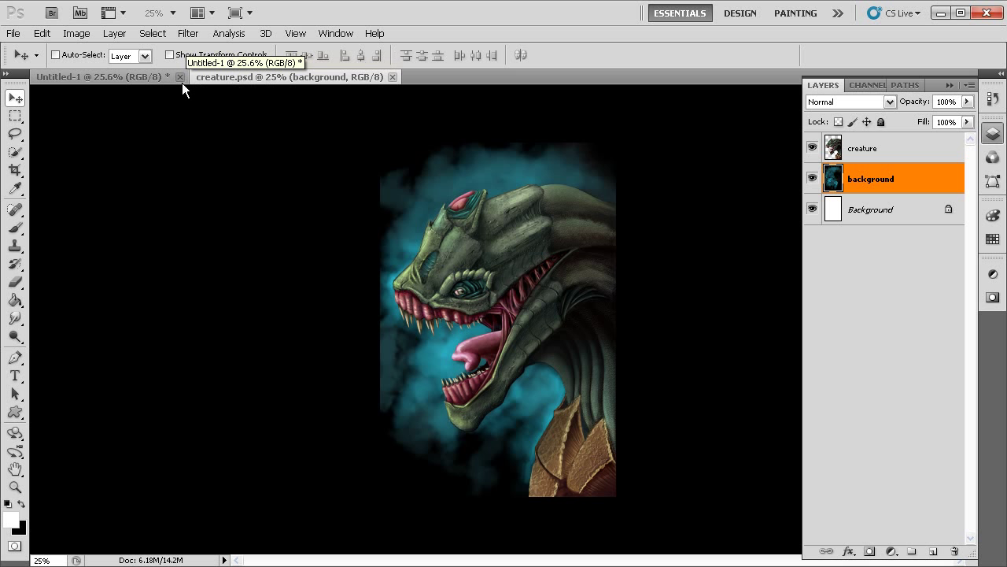
Compare the blank document with the creature document, and examine the creature's eye and teeth up close.
{"action": "left_click", "coordinate": [132, 81]}
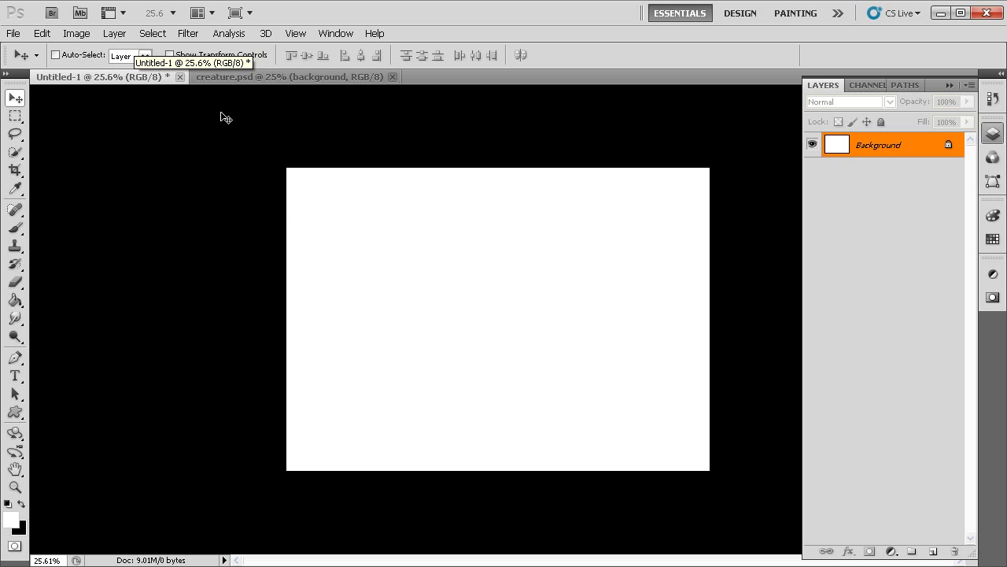
{"action": "left_click", "coordinate": [229, 79]}
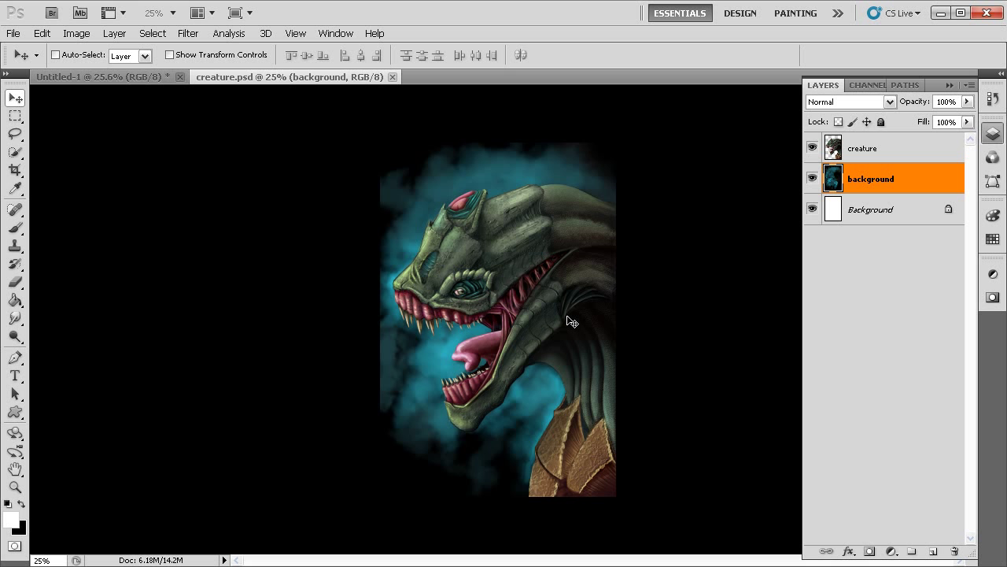
{"action": "key", "text": "ctrl+minus"}
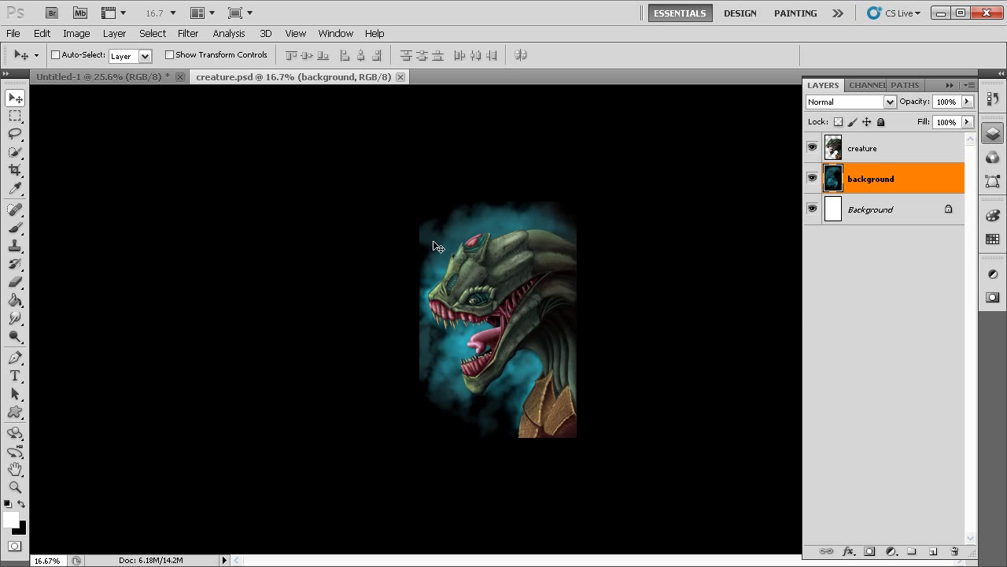
{"action": "key", "text": "ctrl+plus"}
{"action": "key", "text": "ctrl+plus"}
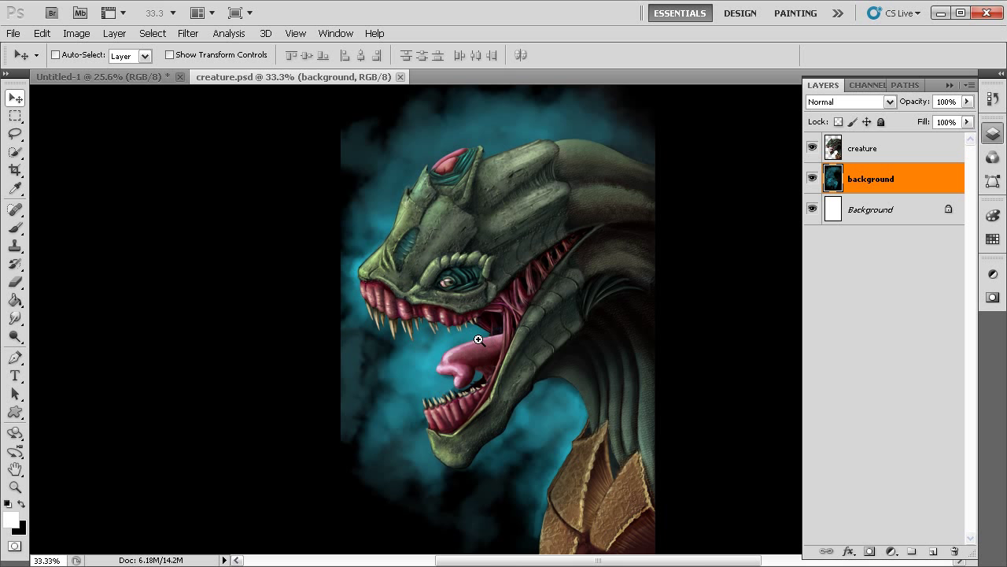
{"action": "left_click_drag", "start_coordinate": [447, 310], "coordinate": [528, 301]}
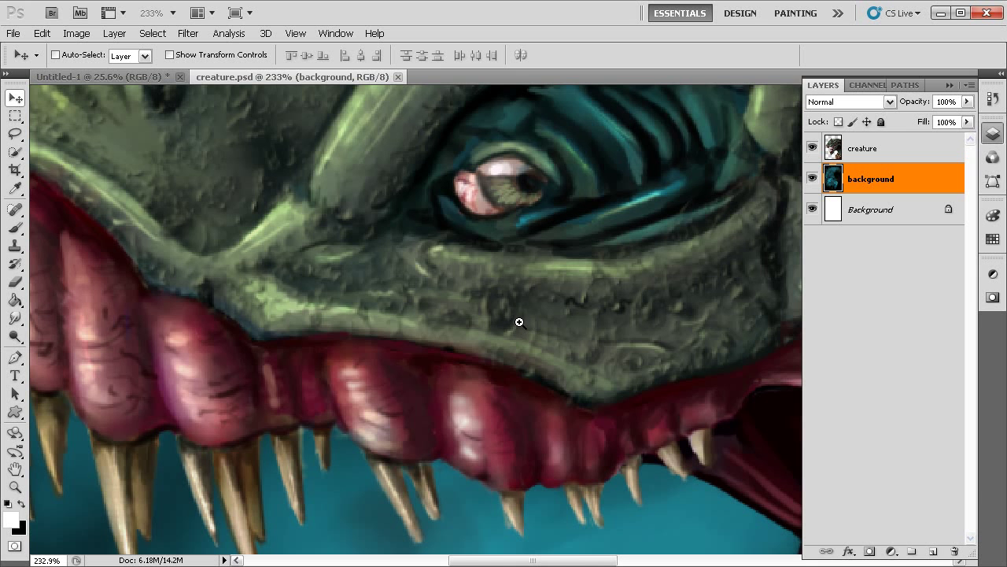
{"action": "left_click_drag", "start_coordinate": [508, 295], "coordinate": [453, 299]}
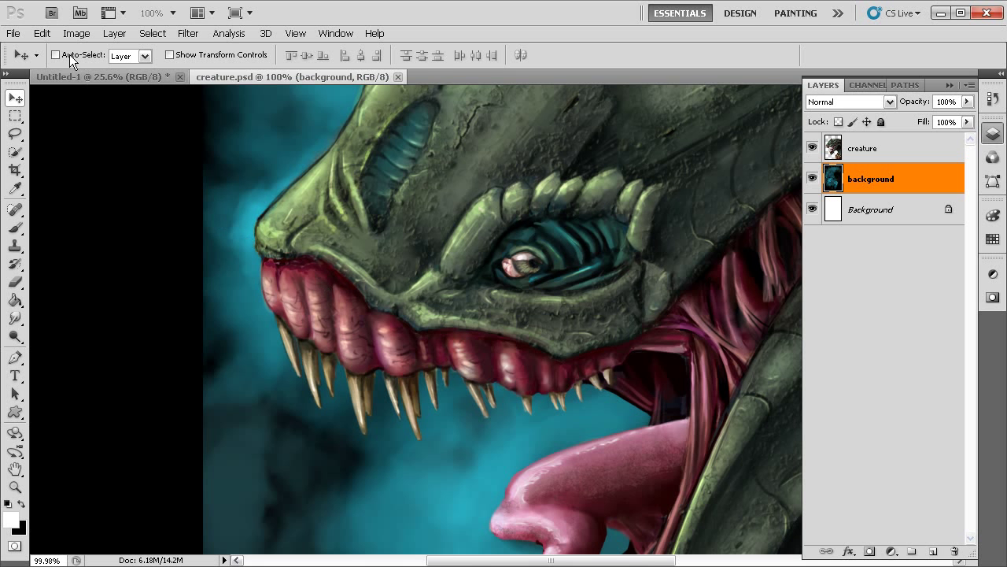
View the general preferences.
{"action": "left_click", "coordinate": [45, 35]}
{"action": "mouse_move", "coordinate": [115, 536]}
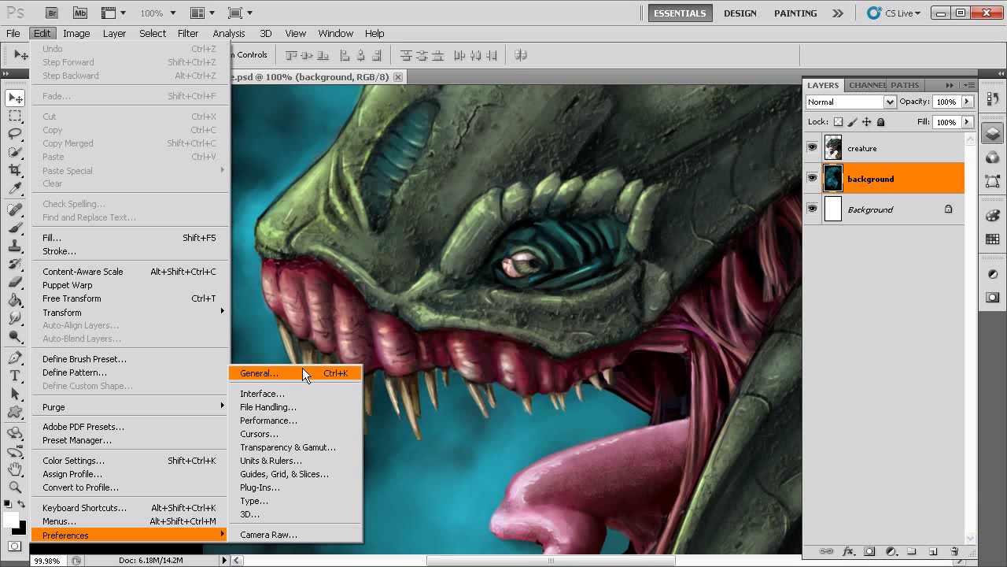
{"action": "left_click", "coordinate": [301, 372]}
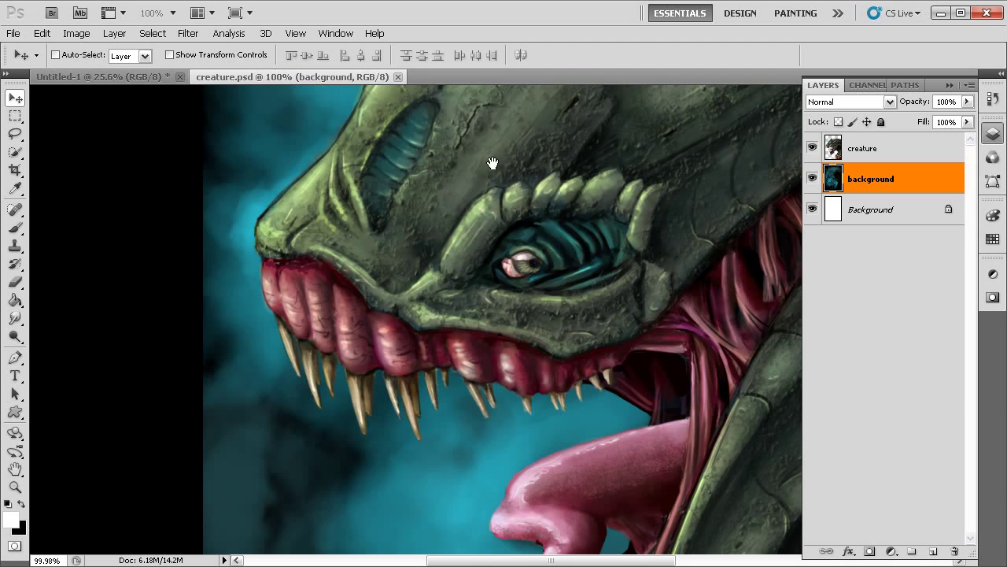
Examine the skin, jaw and neck details of the creature up close, ending on an overview of the painting.
{"action": "left_click_drag", "start_coordinate": [535, 135], "coordinate": [414, 221]}
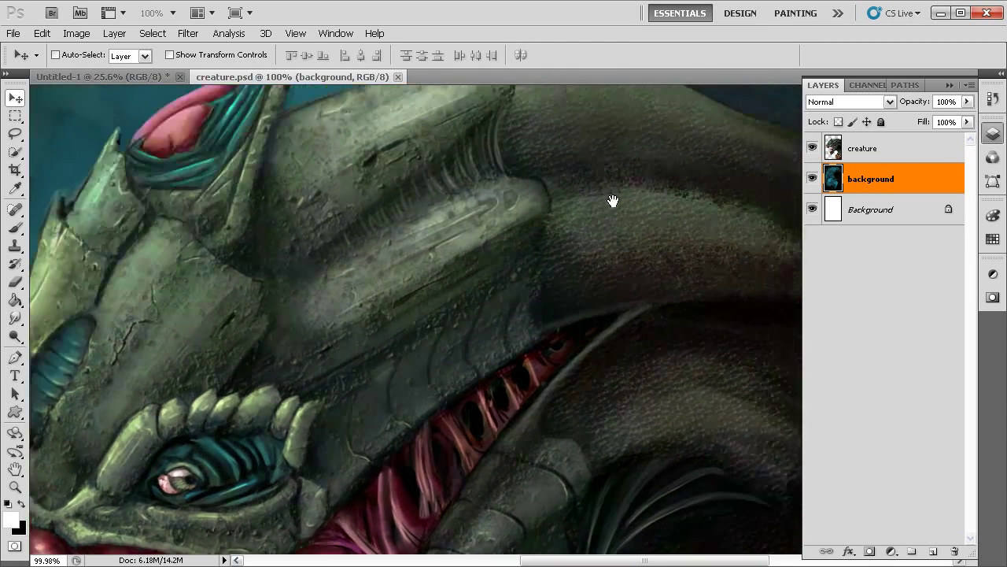
{"action": "left_click_drag", "start_coordinate": [613, 201], "coordinate": [490, 166]}
{"action": "left_click_drag", "start_coordinate": [485, 410], "coordinate": [501, 204]}
{"action": "left_click_drag", "start_coordinate": [577, 484], "coordinate": [594, 443]}
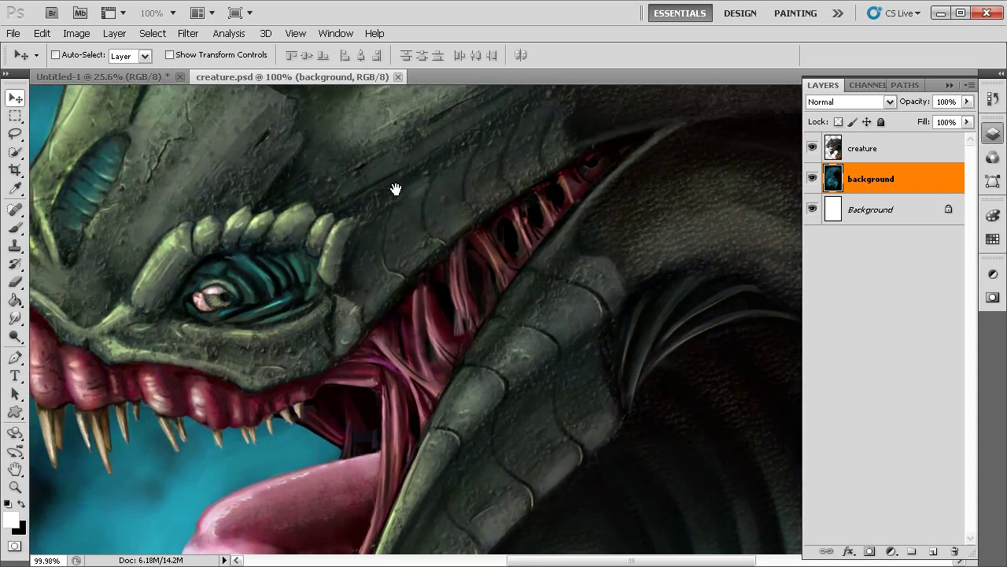
{"action": "left_click_drag", "start_coordinate": [396, 189], "coordinate": [432, 233]}
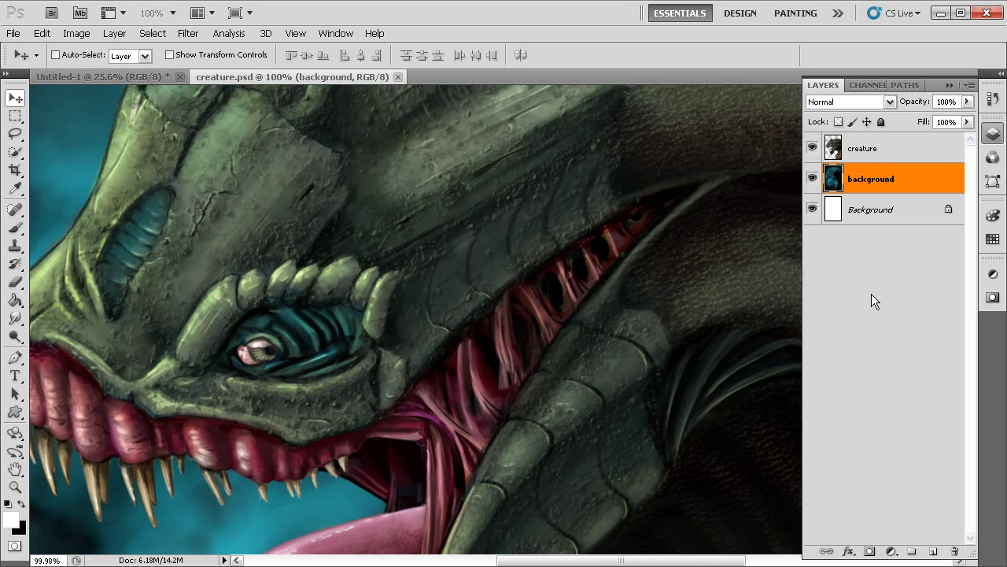
{"action": "mouse_move", "coordinate": [595, 270]}
{"action": "left_mouse_down"}
{"action": "mouse_move", "coordinate": [510, 277]}
{"action": "mouse_move", "coordinate": [576, 294]}
{"action": "mouse_move", "coordinate": [562, 270]}
{"action": "mouse_move", "coordinate": [588, 269]}
{"action": "left_mouse_up"}
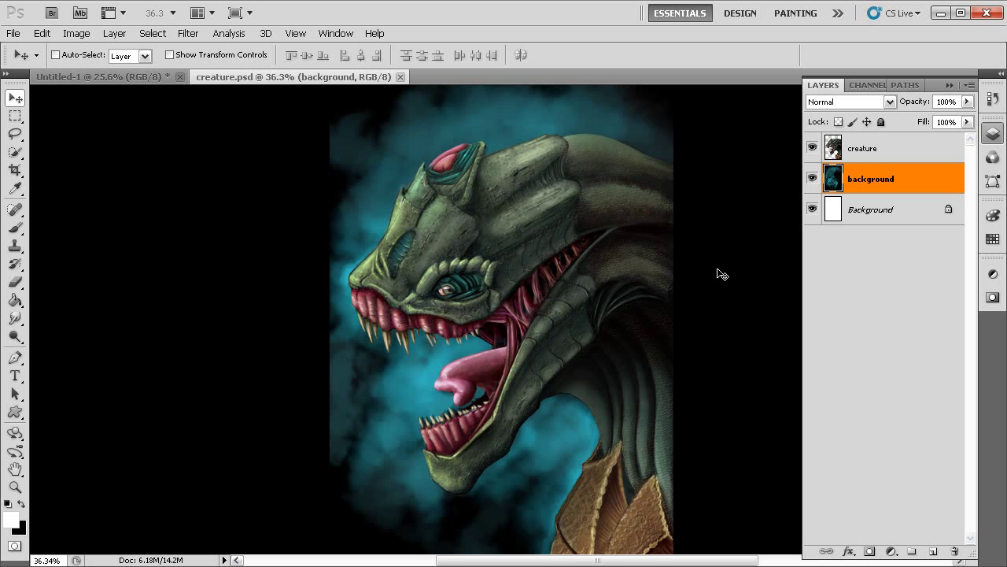
Hide and show the creature layer and the teal background layer to examine what each one contains.
{"action": "left_click", "coordinate": [813, 151]}
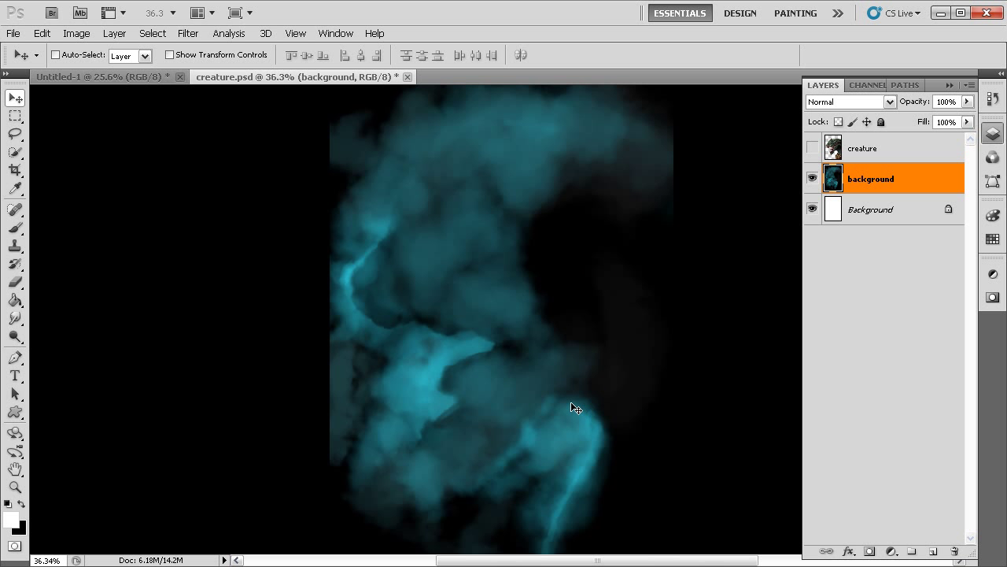
{"action": "left_click", "coordinate": [812, 180]}
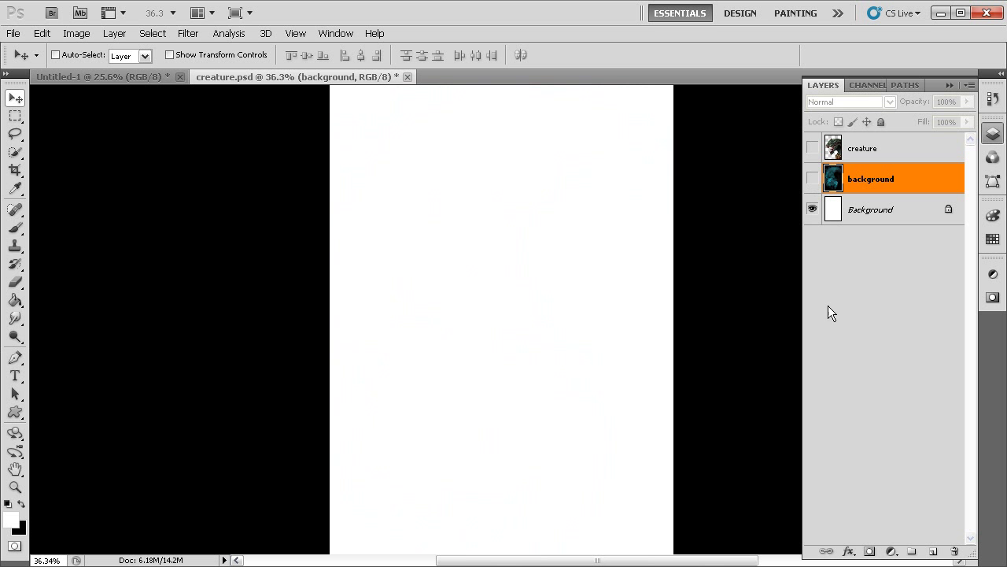
{"action": "left_click", "coordinate": [812, 148]}
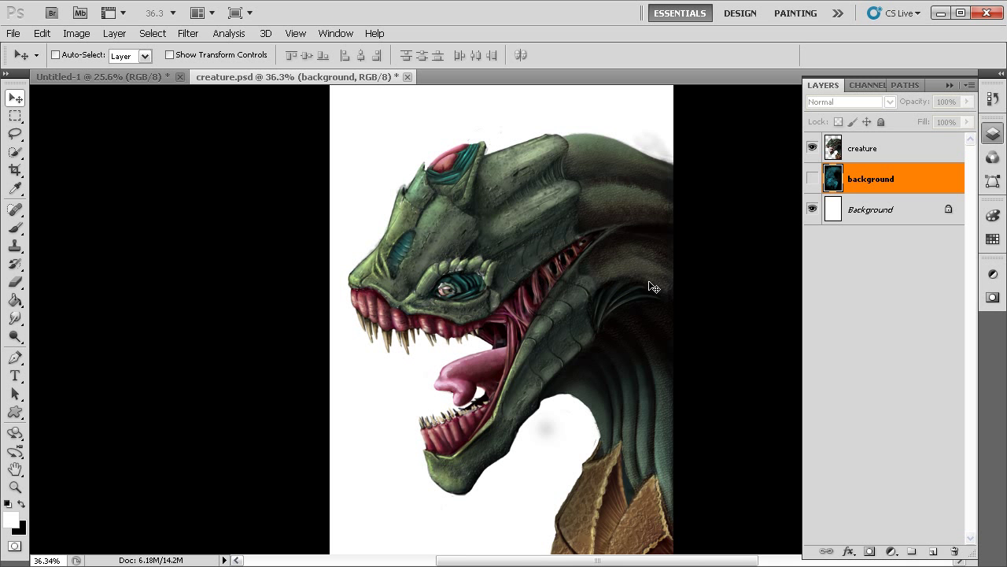
{"action": "left_click", "coordinate": [811, 179]}
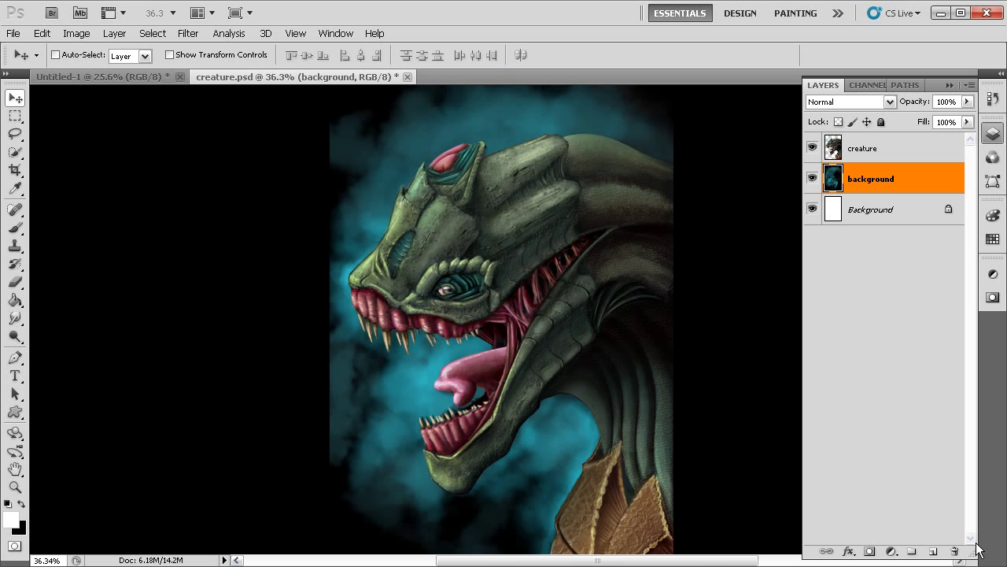
Shorten the Layers panel and add two empty layers, each directly above the teal background layer.
{"action": "left_click_drag", "start_coordinate": [971, 553], "coordinate": [954, 346]}
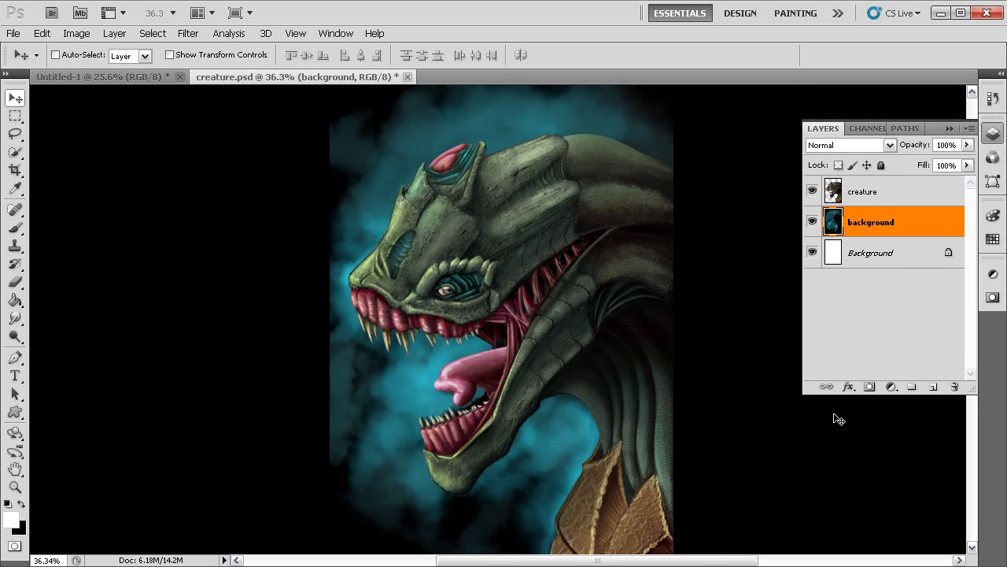
{"action": "left_click", "coordinate": [932, 389]}
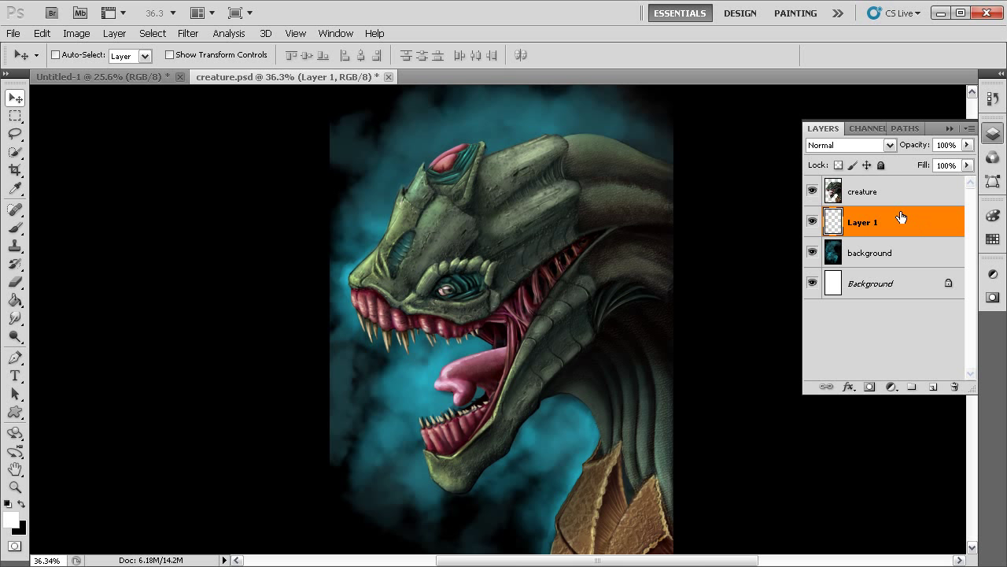
{"action": "left_click", "coordinate": [902, 255]}
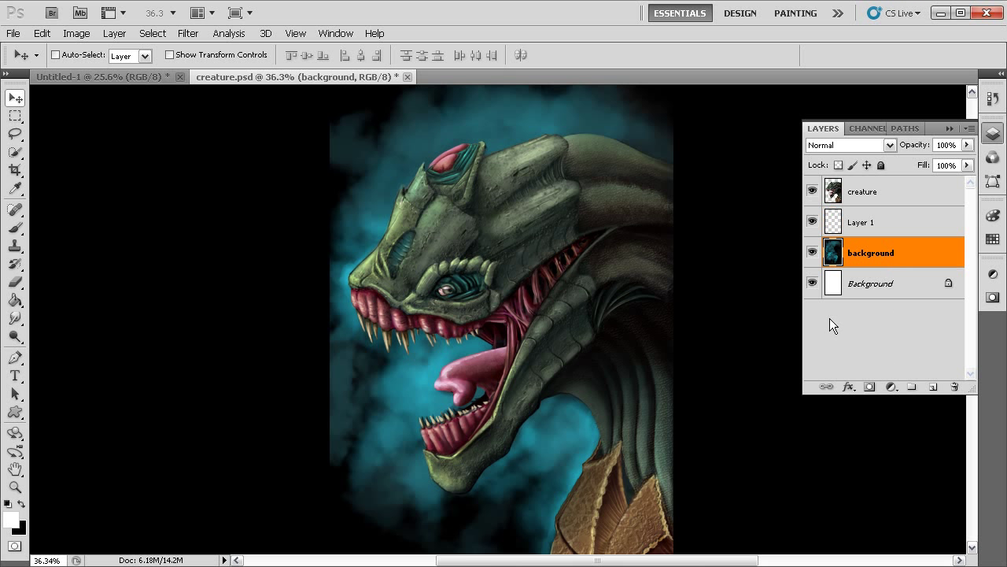
{"action": "left_click", "coordinate": [933, 388]}
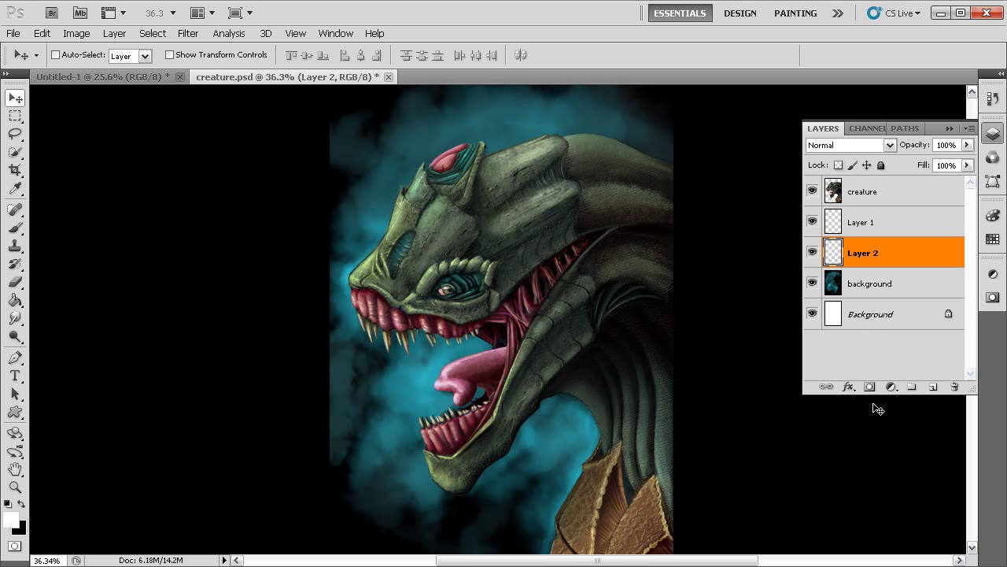
Rename the empty layer directly above the teal background layer as "new layer".
{"action": "double_click", "coordinate": [861, 254]}
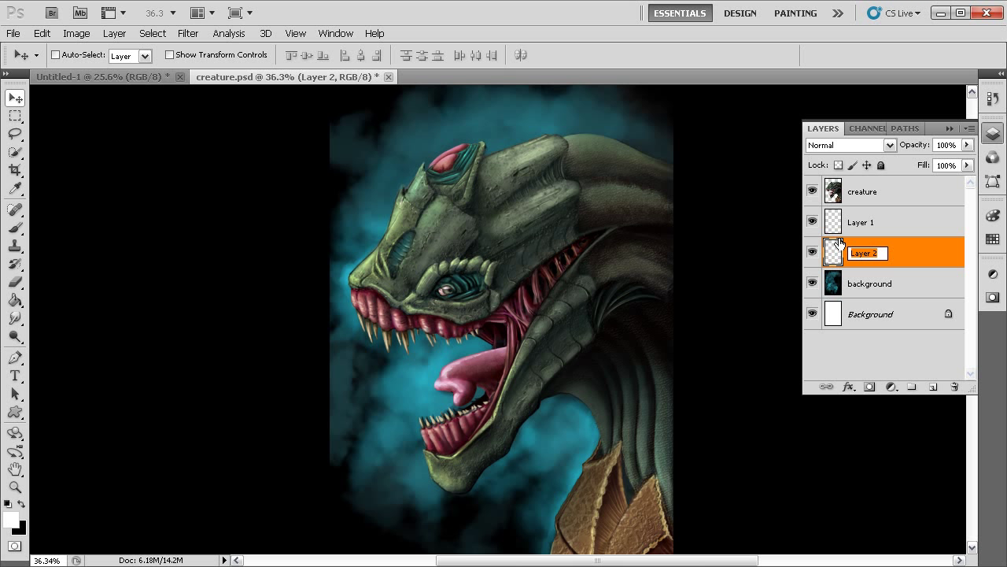
{"action": "type", "text": "new layer"}
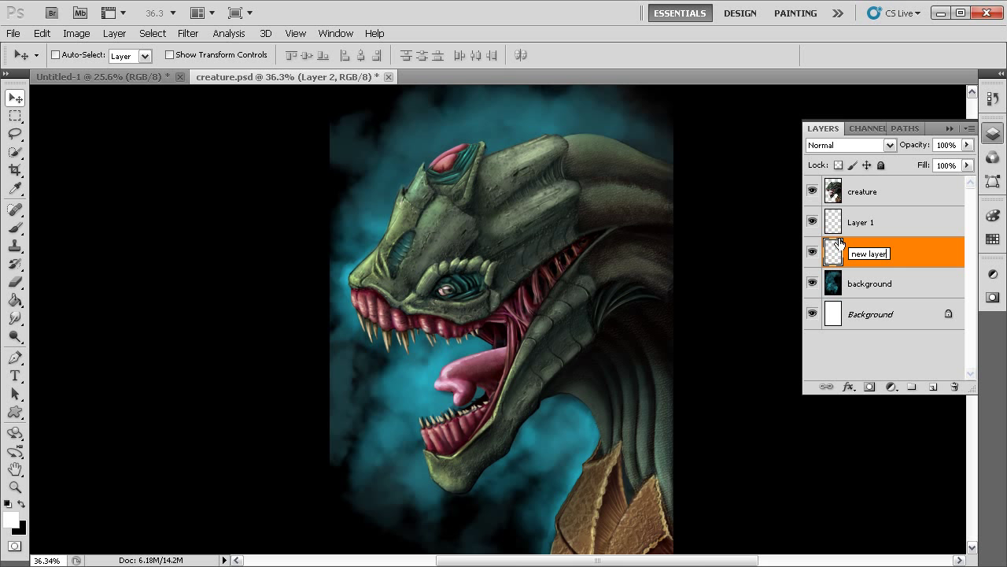
{"action": "key", "text": "Return"}
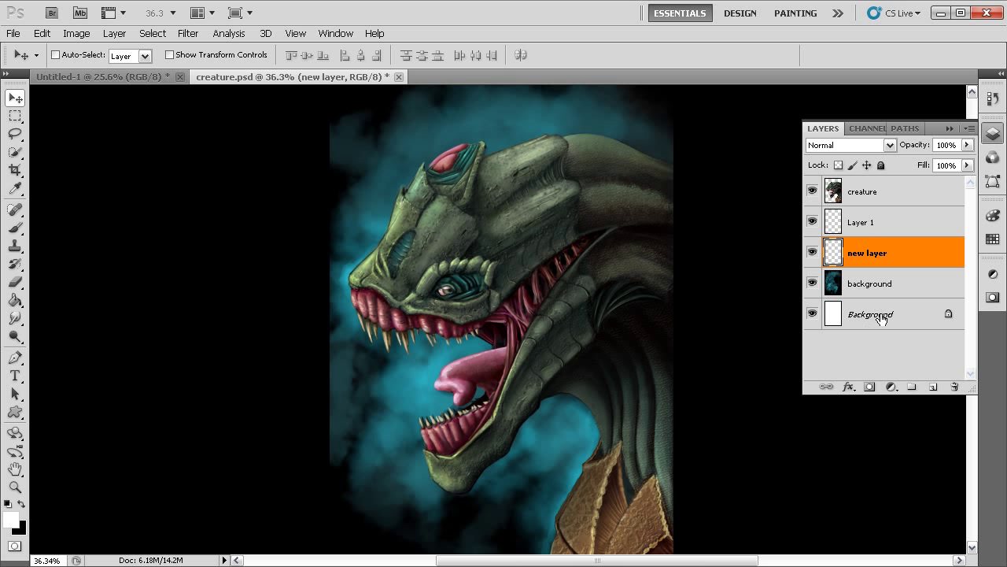
Create a layer named "another layer" with an Orange color label above "new layer", and make "new layer" active again.
{"action": "left_click", "coordinate": [931, 387], "text": "alt"}
{"action": "left_click_drag", "start_coordinate": [617, 203], "coordinate": [583, 238]}
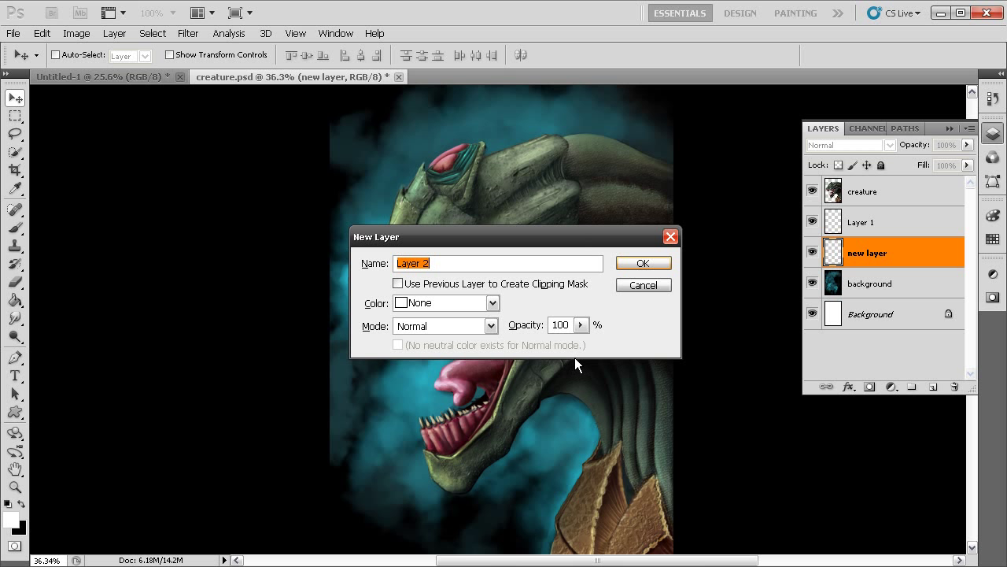
{"action": "type", "text": "an"}
{"action": "left_click_drag", "start_coordinate": [511, 238], "coordinate": [521, 174]}
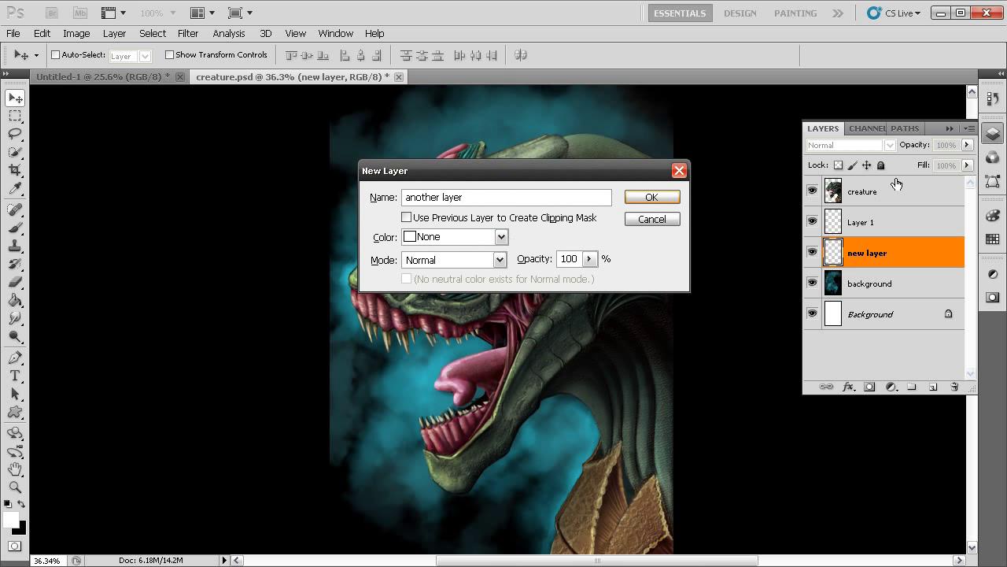
{"action": "left_click", "coordinate": [500, 236]}
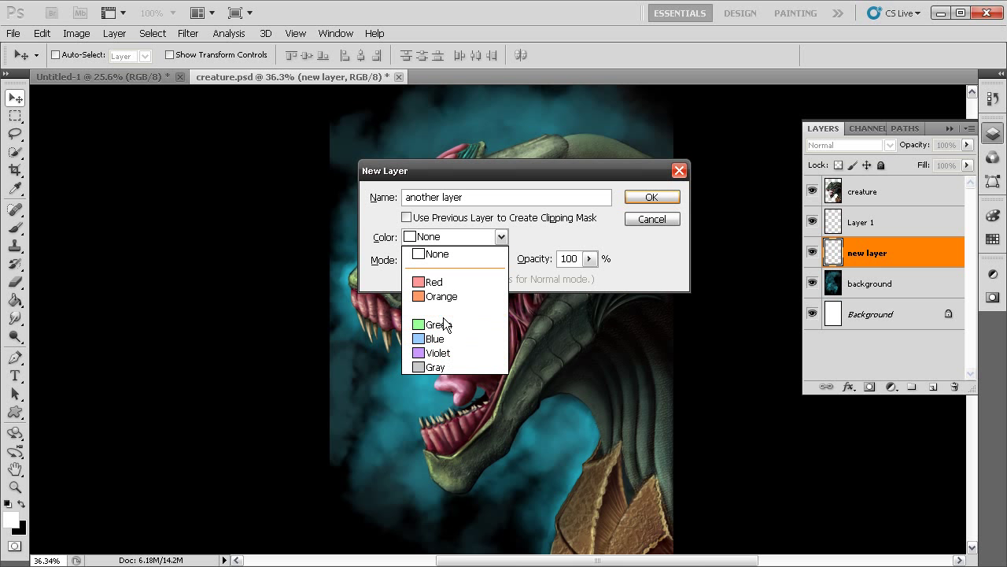
{"action": "left_click", "coordinate": [456, 297]}
{"action": "left_click_drag", "start_coordinate": [563, 173], "coordinate": [564, 174]}
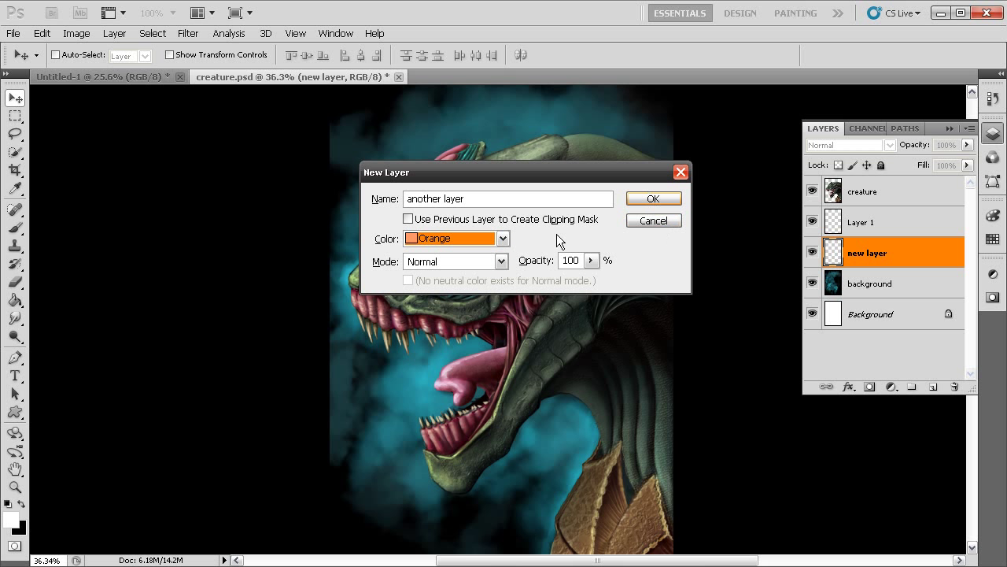
{"action": "left_click", "coordinate": [654, 199]}
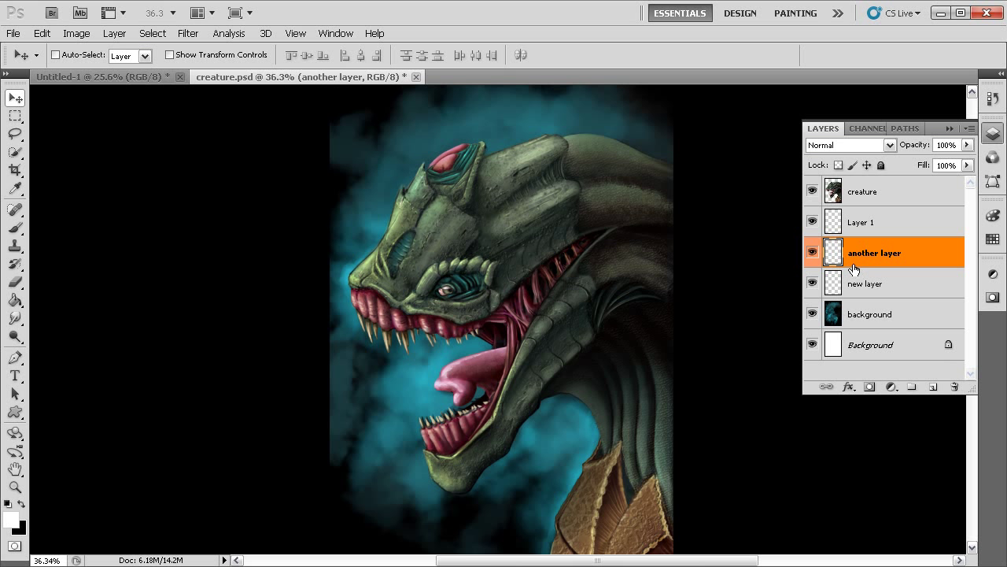
{"action": "left_click", "coordinate": [894, 290]}
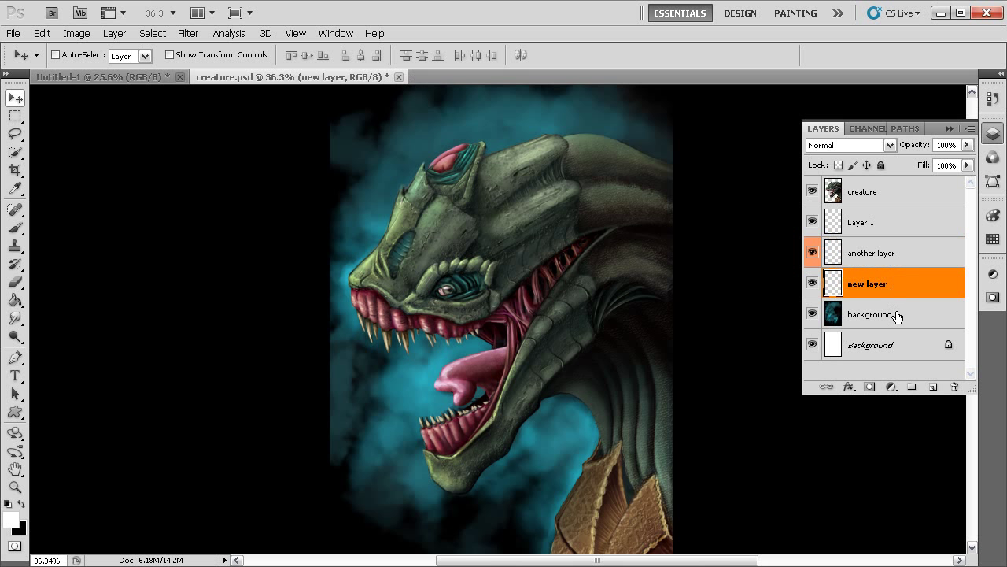
Select "new layer" and "Layer 1" together while leaving "another layer" between them out of the selection.
{"action": "left_click", "coordinate": [895, 316]}
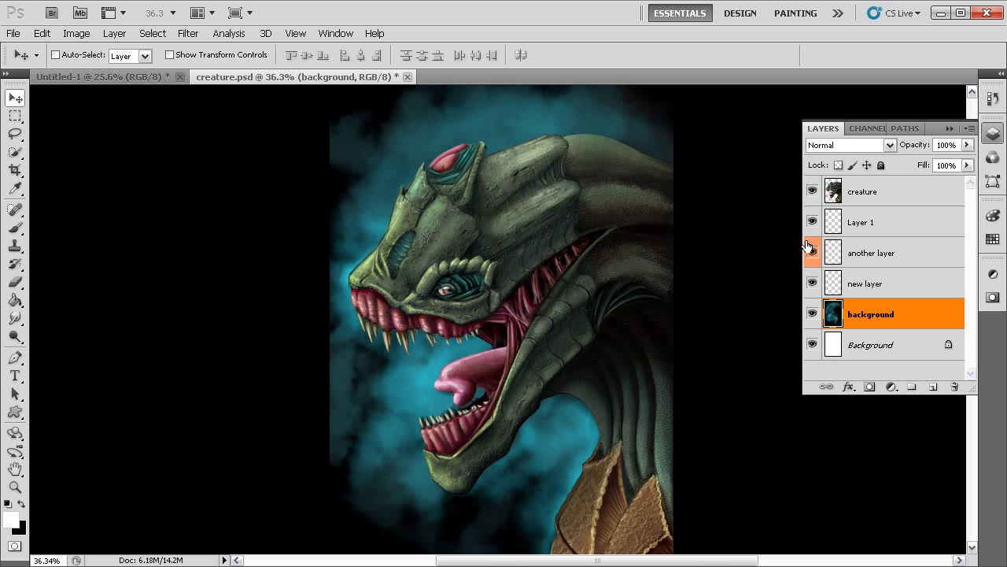
{"action": "left_click", "coordinate": [869, 287]}
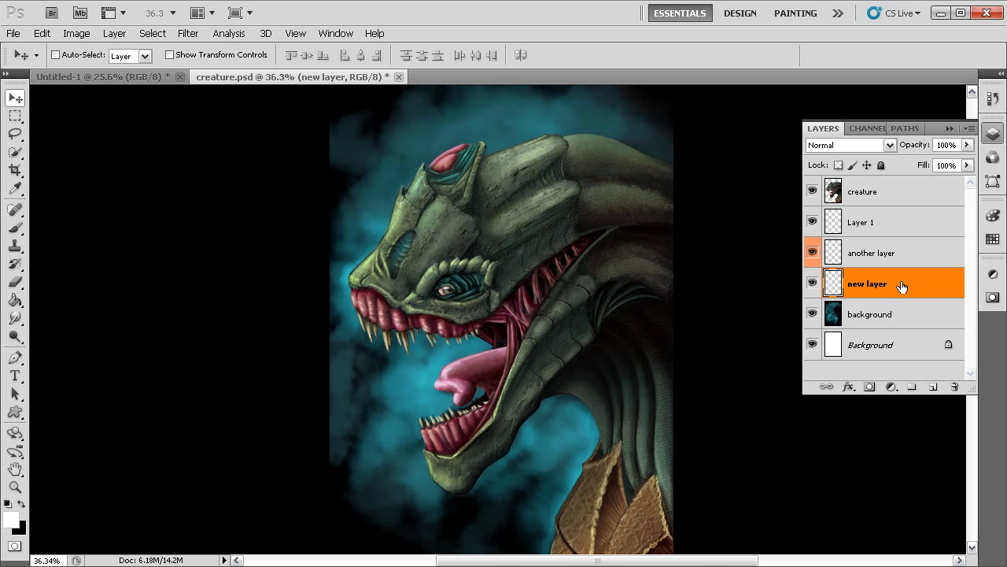
{"action": "left_click", "coordinate": [909, 223], "text": "ctrl"}
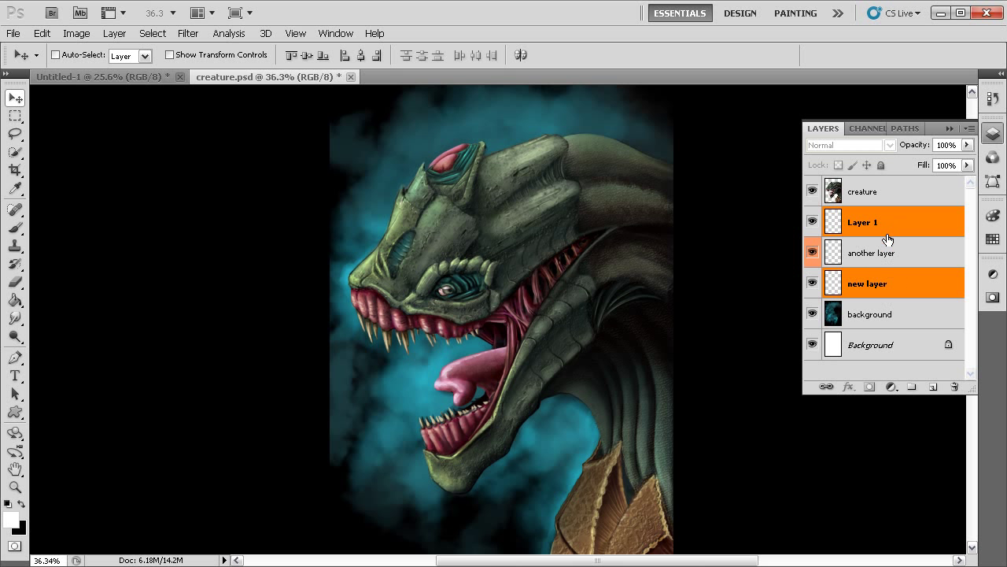
Select the adjacent layers from "new layer" up to "Layer 1" as a range and delete all three.
{"action": "left_click", "coordinate": [898, 318]}
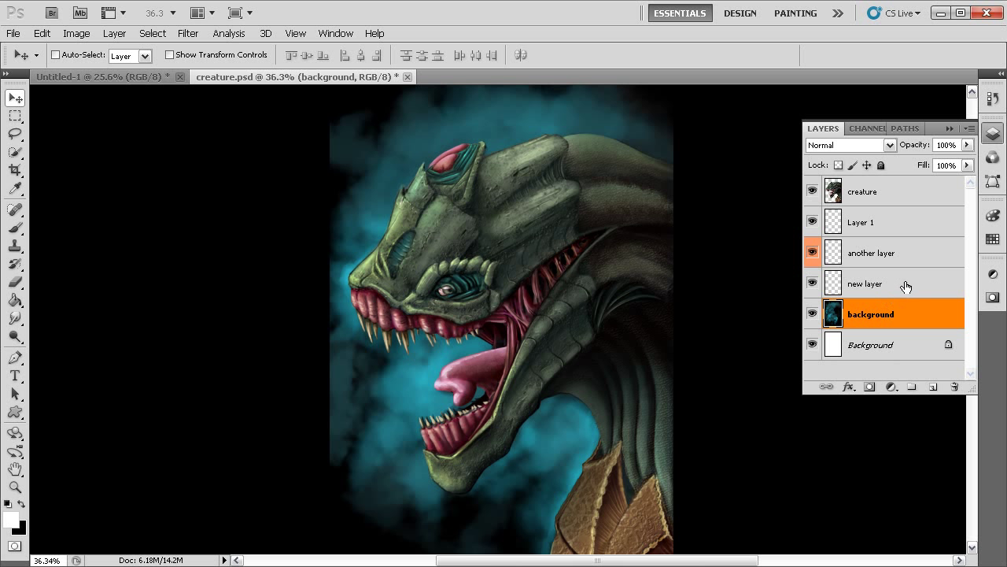
{"action": "left_click", "coordinate": [902, 287]}
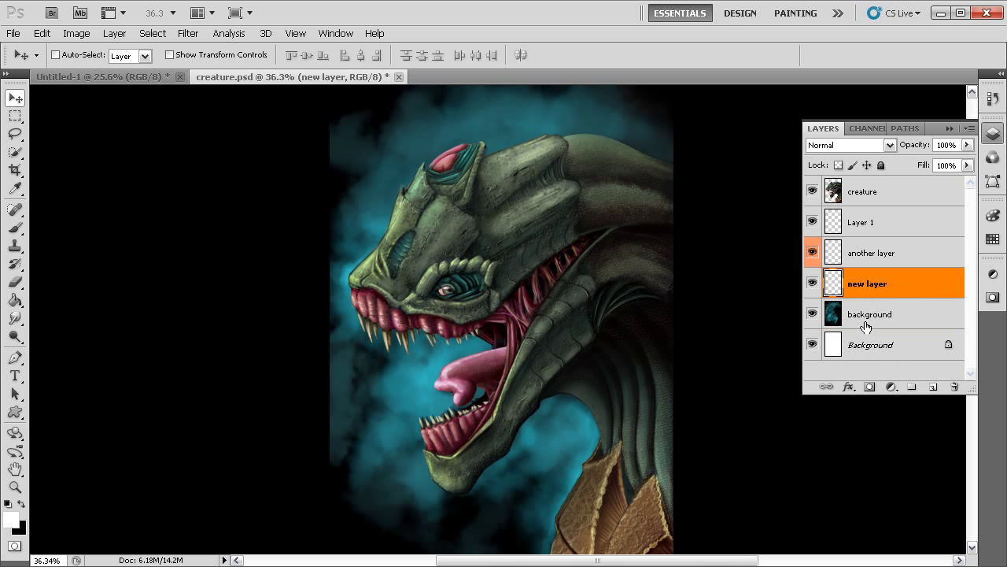
{"action": "left_click", "coordinate": [906, 225], "text": "shift"}
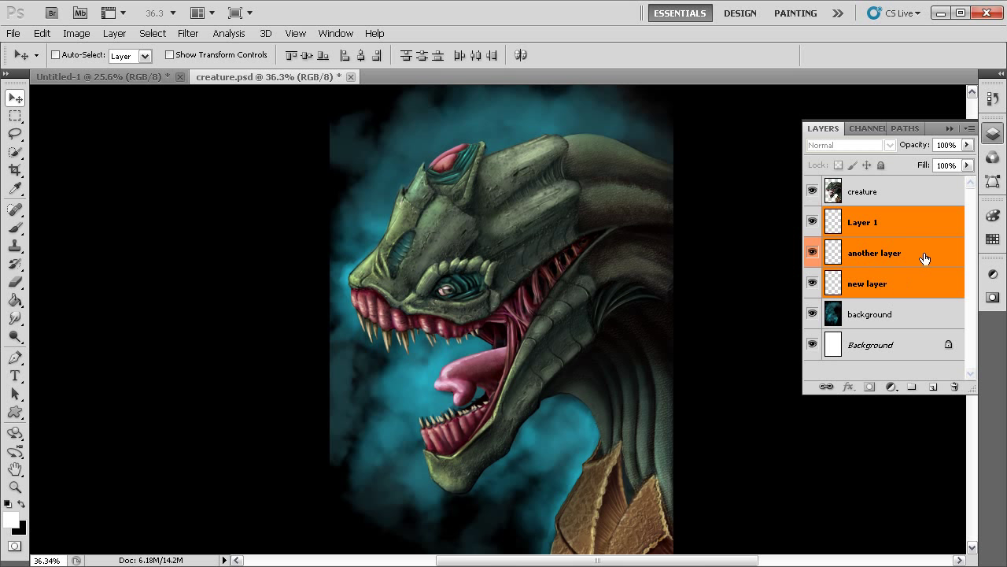
{"action": "left_click_drag", "start_coordinate": [888, 227], "coordinate": [954, 387]}
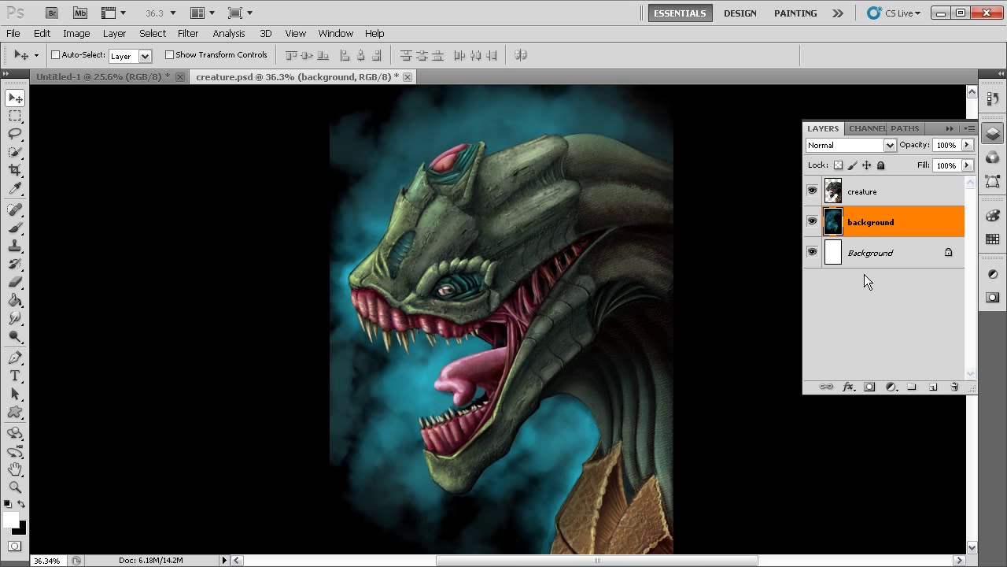
Add an empty layer directly below the teal background layer and delete it again.
{"action": "left_click", "coordinate": [934, 386], "text": "ctrl"}
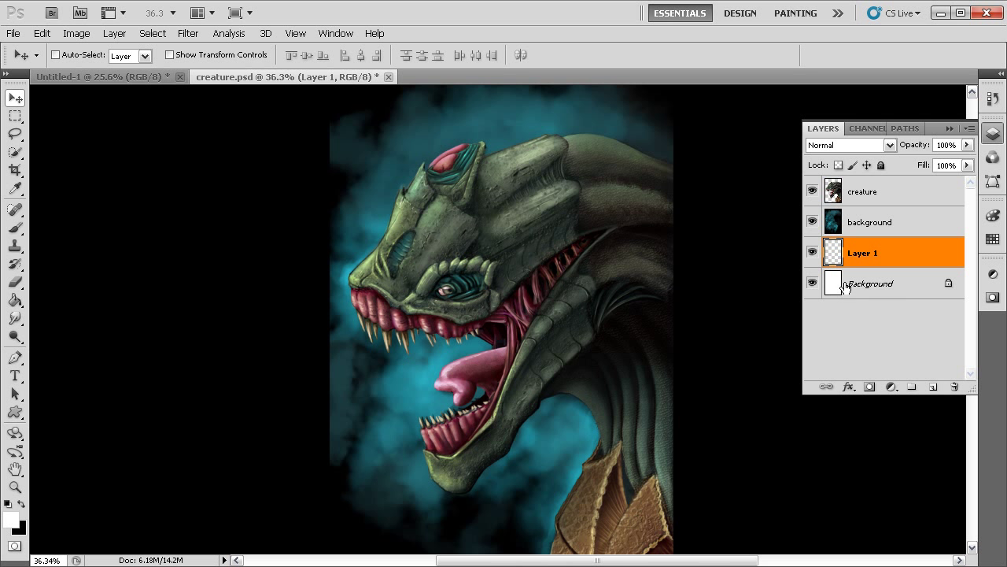
{"action": "left_click", "coordinate": [953, 388]}
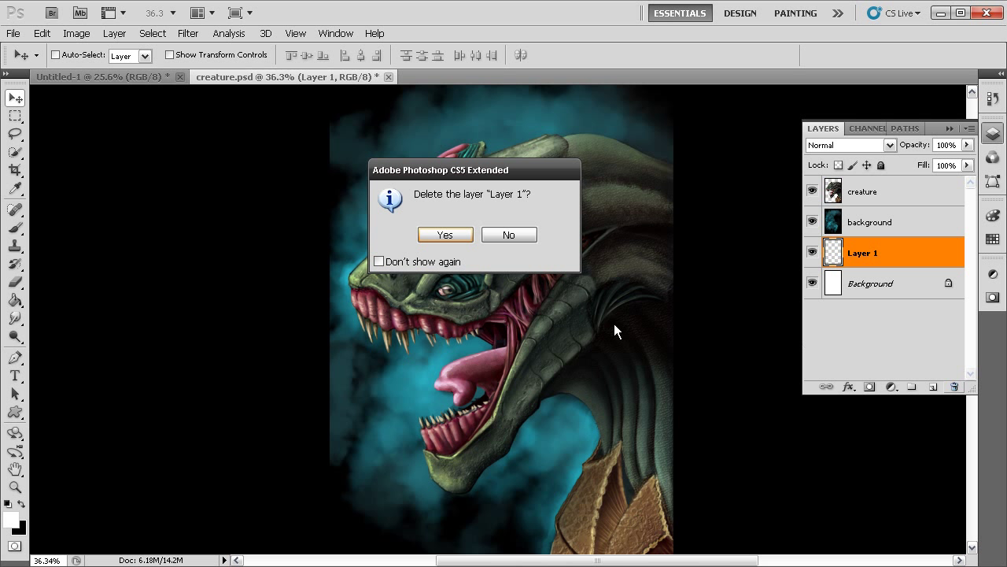
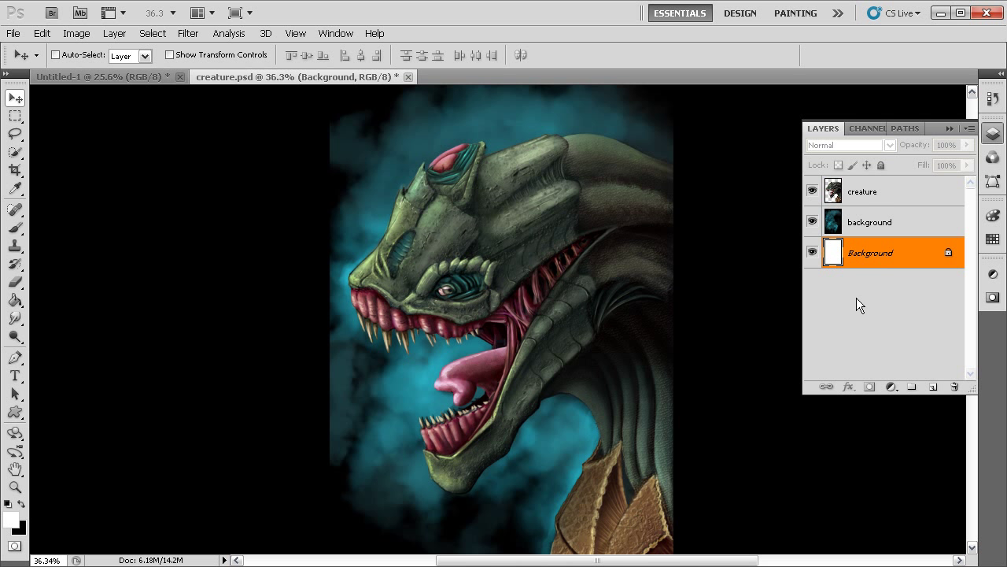
Create a layer group above the white Background layer, move the teal background layer into it, and collapse and expand the group.
{"action": "left_click", "coordinate": [913, 387]}
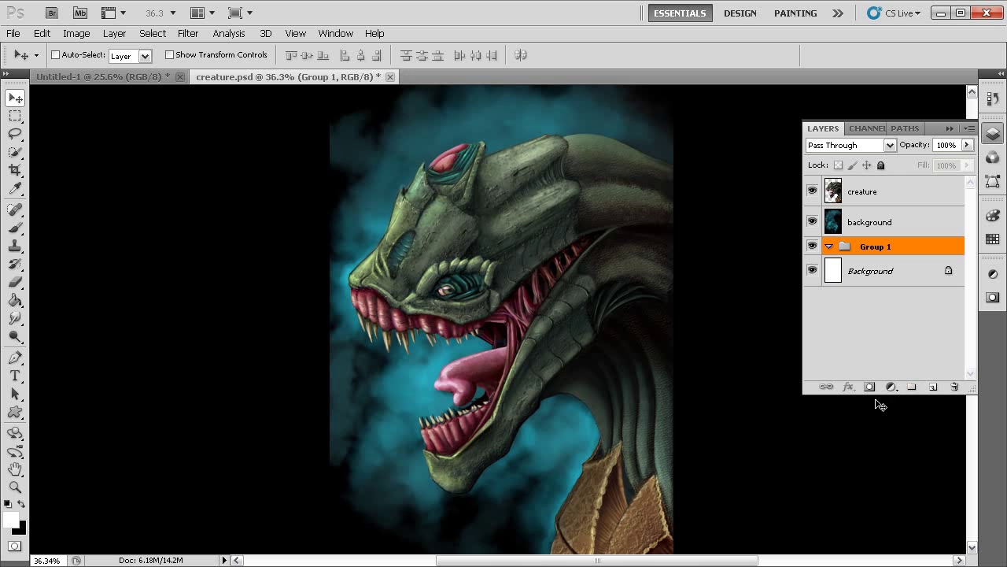
{"action": "left_click", "coordinate": [829, 247]}
{"action": "left_click", "coordinate": [872, 221]}
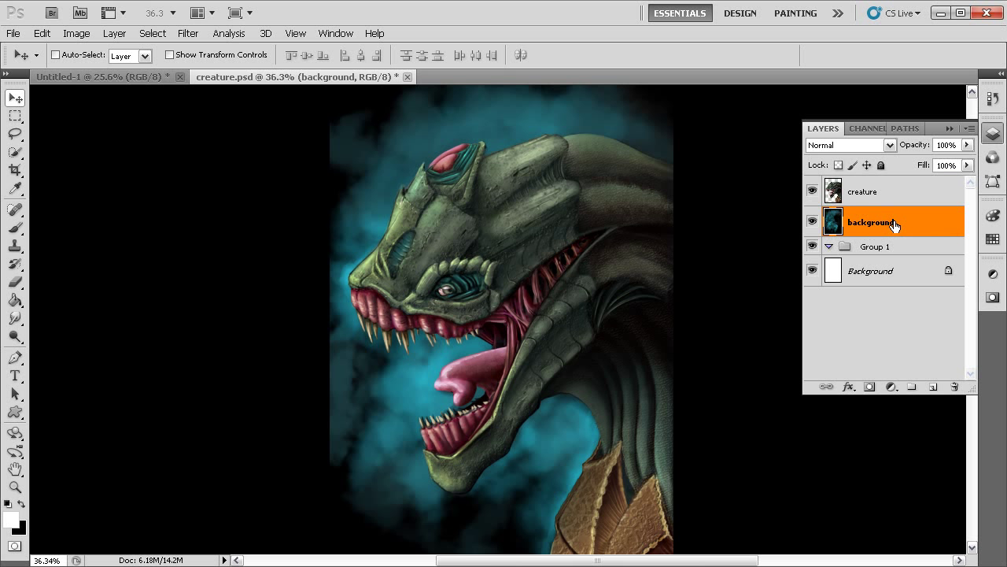
{"action": "left_click_drag", "start_coordinate": [886, 222], "coordinate": [886, 250]}
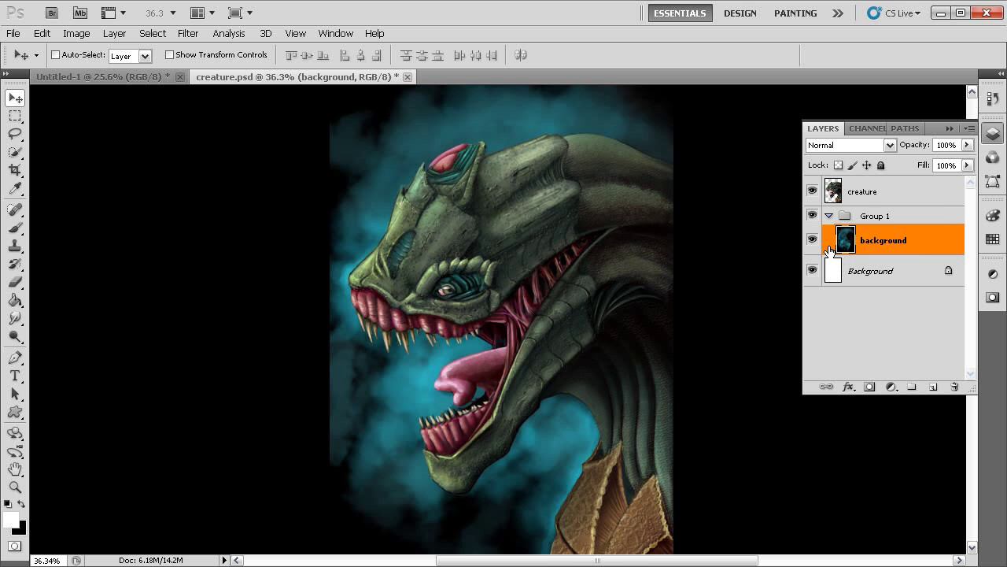
{"action": "left_click", "coordinate": [828, 216]}
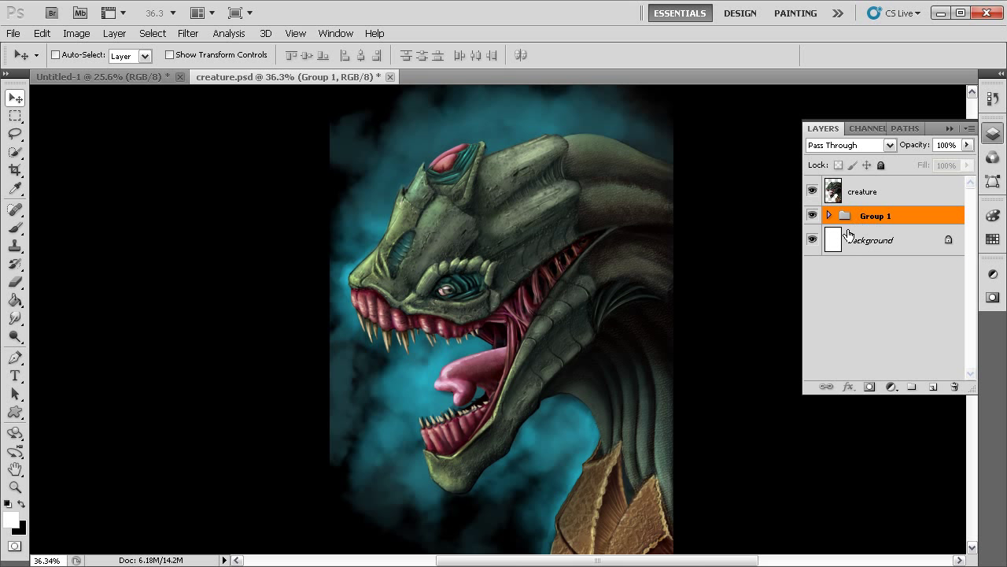
{"action": "left_click", "coordinate": [828, 217]}
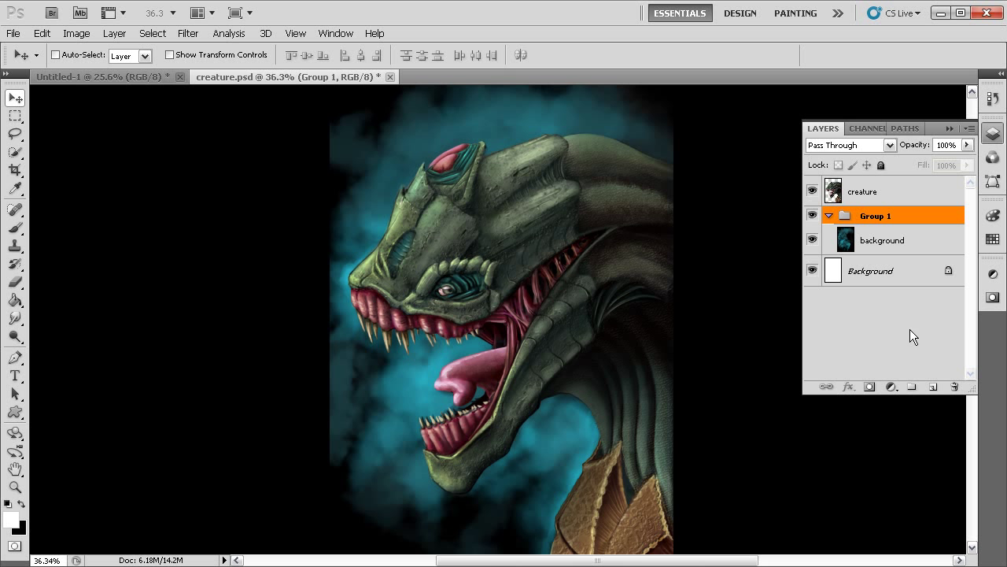
Add a nested group inside the existing group above the teal background layer, and collapse and expand the outer group.
{"action": "left_click", "coordinate": [911, 387], "text": "alt"}
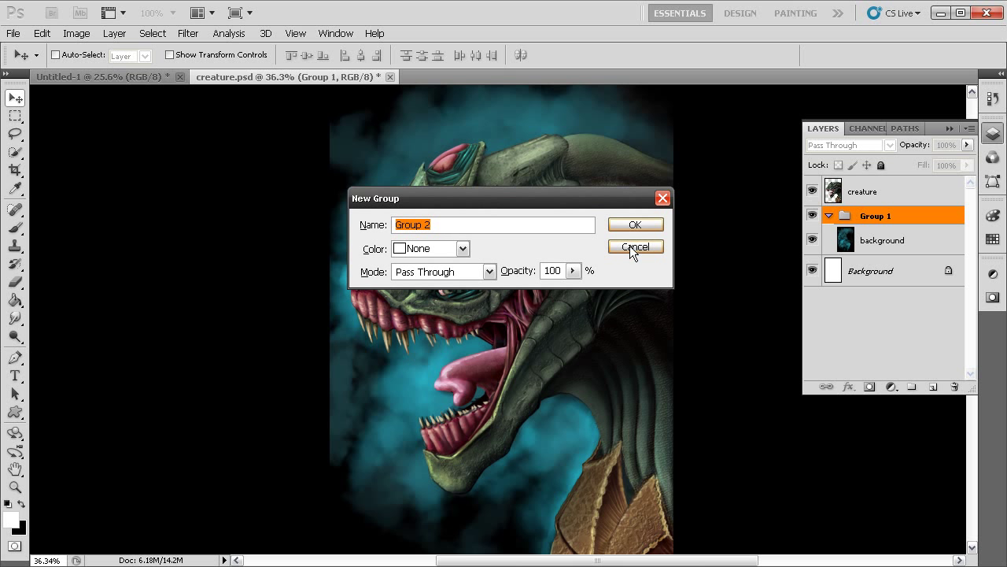
{"action": "left_click", "coordinate": [630, 250]}
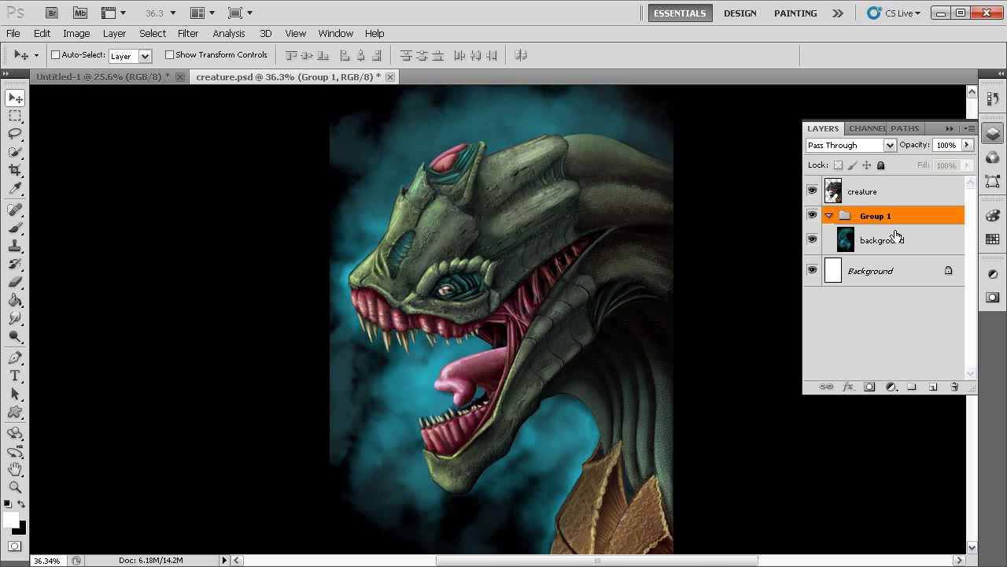
{"action": "left_click", "coordinate": [913, 388]}
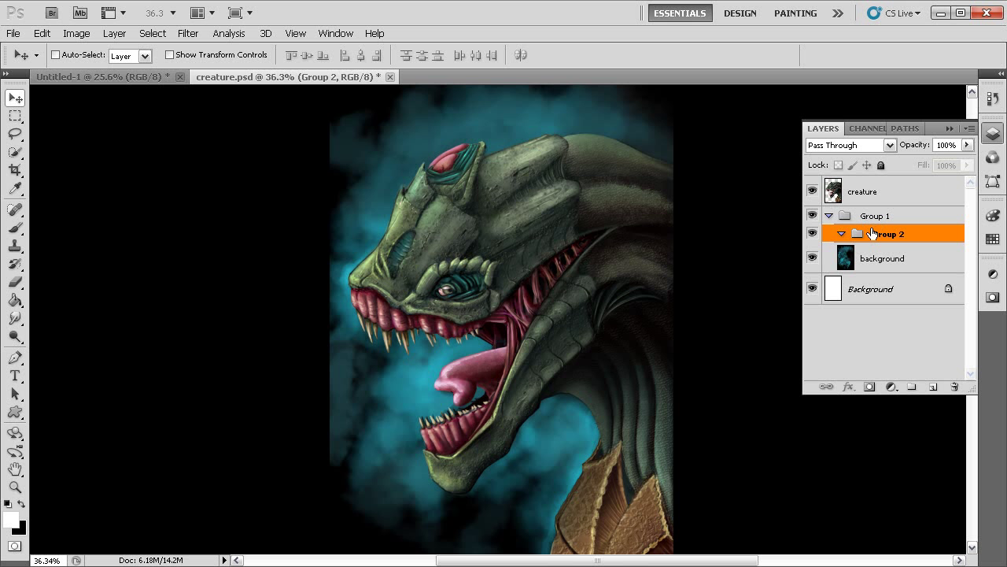
{"action": "left_click", "coordinate": [828, 215]}
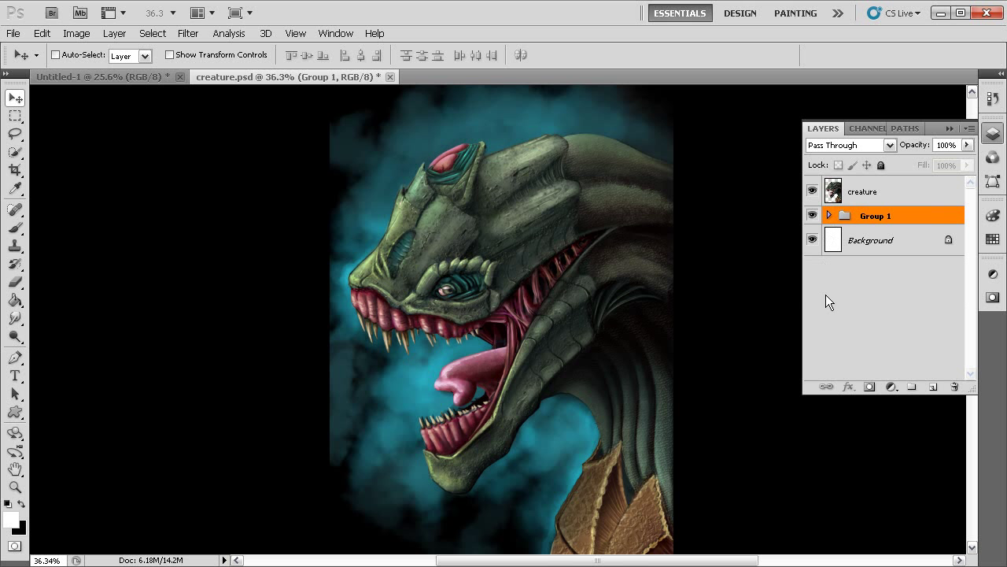
{"action": "left_click", "coordinate": [828, 216]}
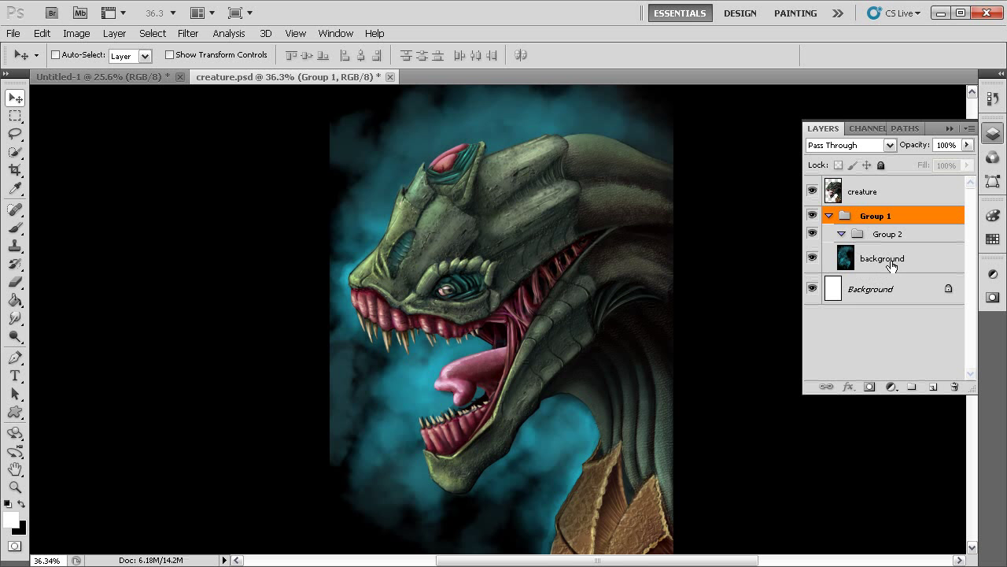
Move the teal background layer out of the group to just below the creature layer, and delete the outer group with its nested group.
{"action": "left_click_drag", "start_coordinate": [867, 258], "coordinate": [889, 204]}
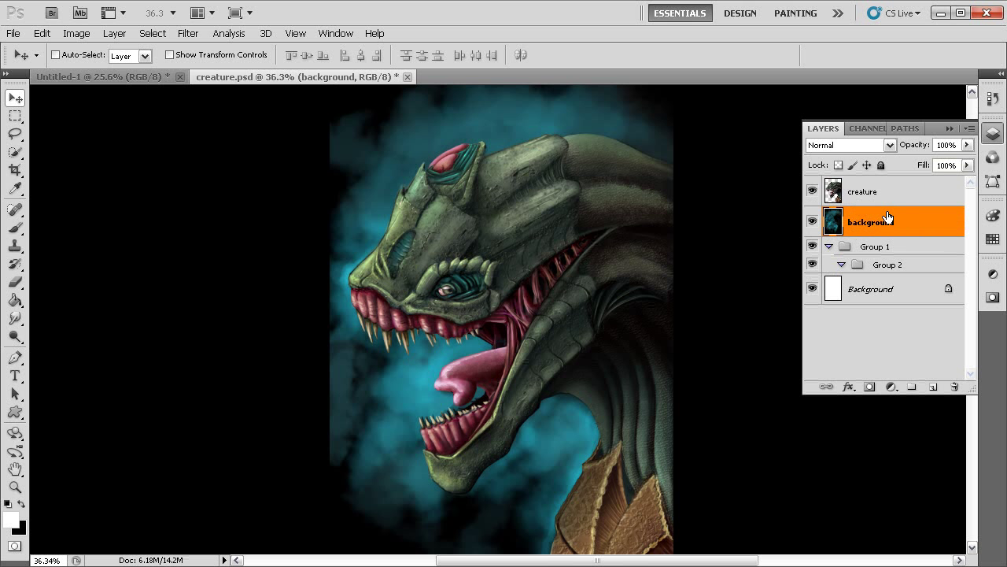
{"action": "left_click_drag", "start_coordinate": [897, 250], "coordinate": [954, 386]}
Group the creature layer and the teal background layer together and expand the group.
{"action": "left_click", "coordinate": [888, 198]}
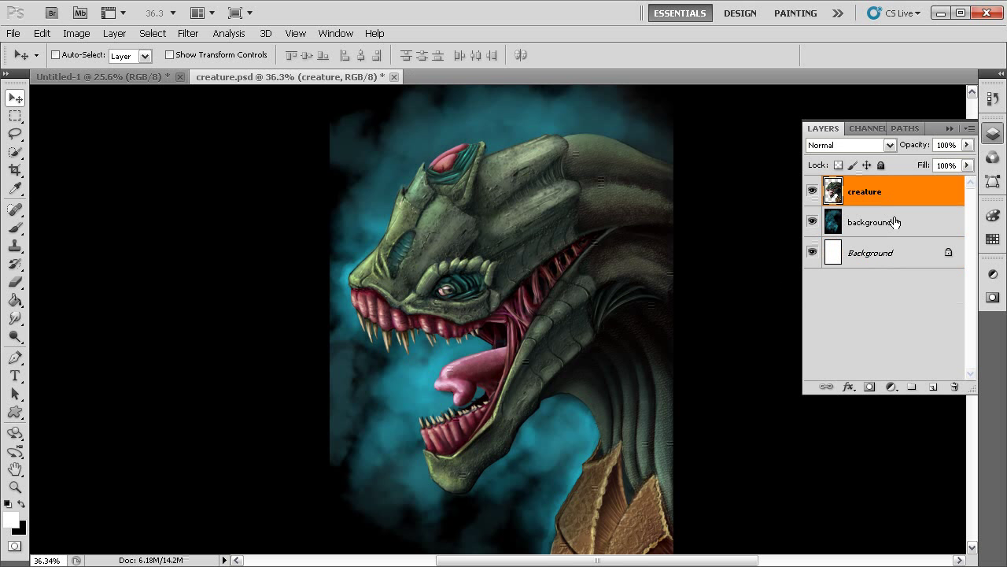
{"action": "left_click", "coordinate": [895, 223]}
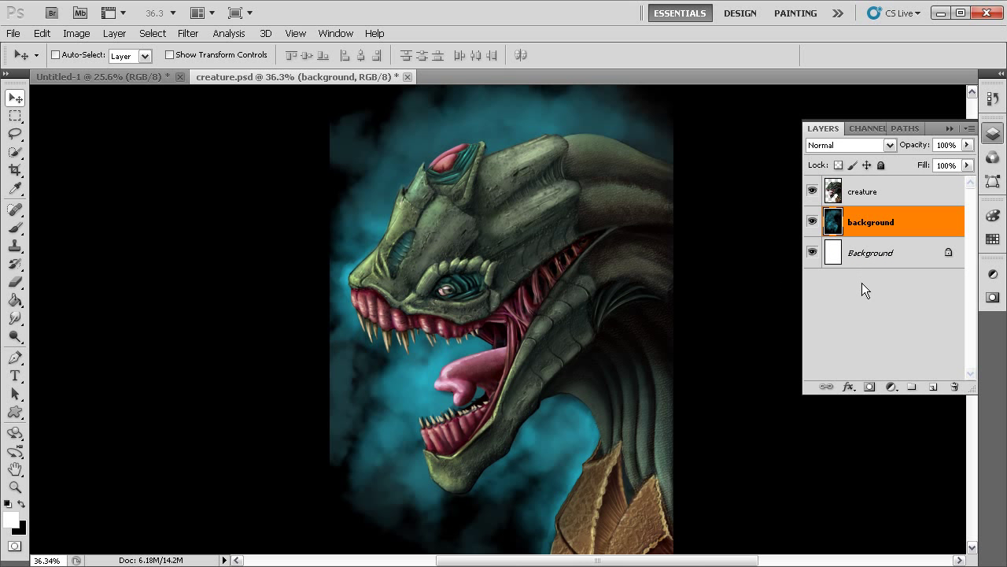
{"action": "left_click_drag", "start_coordinate": [895, 232], "coordinate": [919, 191]}
{"action": "left_click", "coordinate": [925, 194], "text": "shift"}
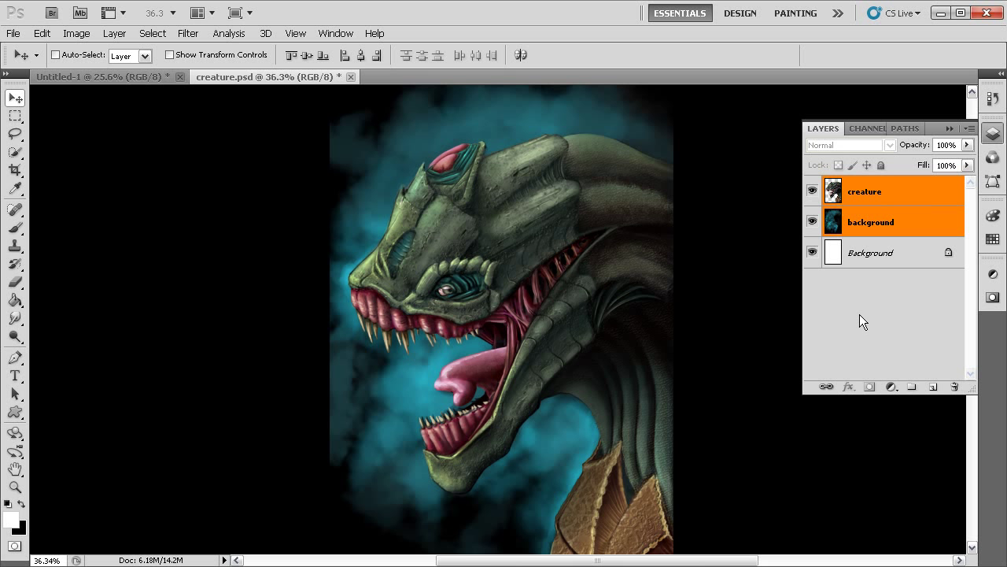
{"action": "key", "text": "ctrl+g"}
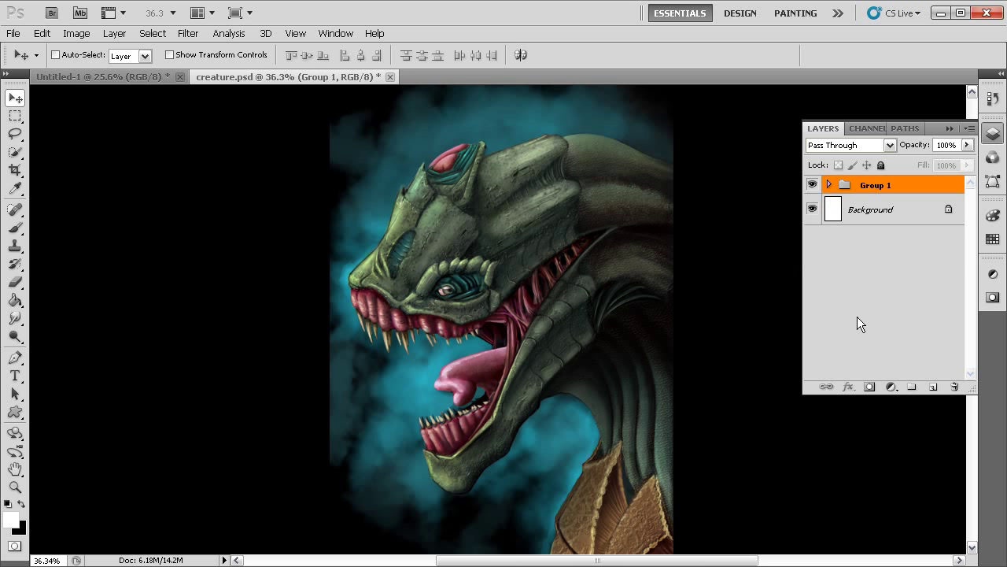
{"action": "left_click", "coordinate": [829, 186]}
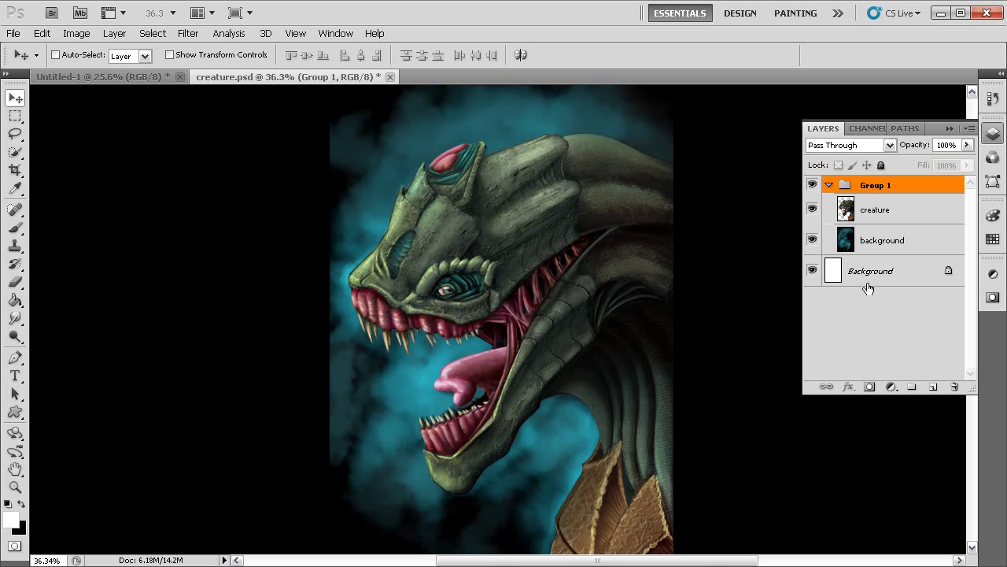
Duplicate the teal background layer directly above the original inside the group and delete the copy.
{"action": "left_click", "coordinate": [878, 240]}
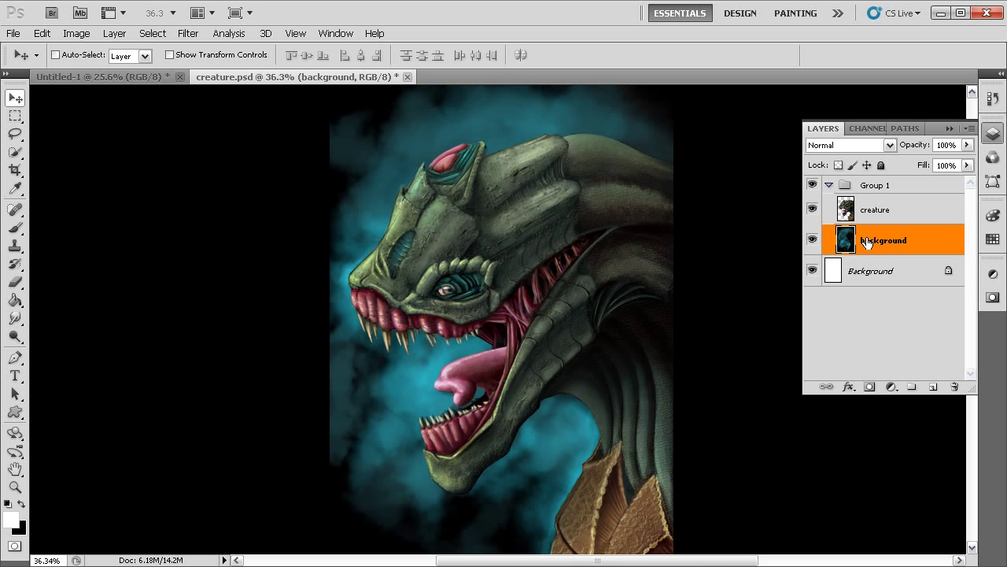
{"action": "left_click_drag", "start_coordinate": [868, 240], "coordinate": [933, 387]}
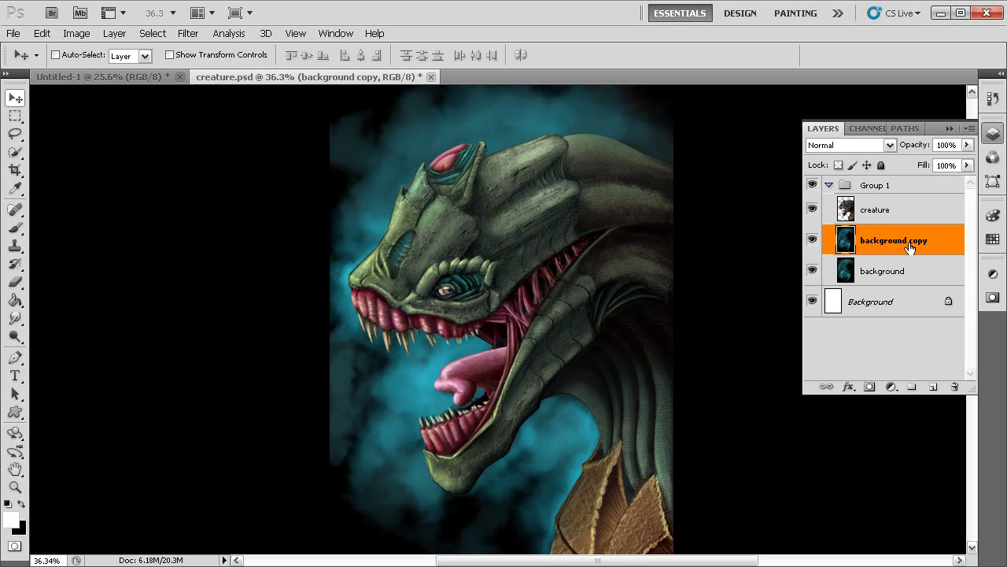
{"action": "left_click", "coordinate": [954, 387]}
{"action": "left_click", "coordinate": [457, 240]}
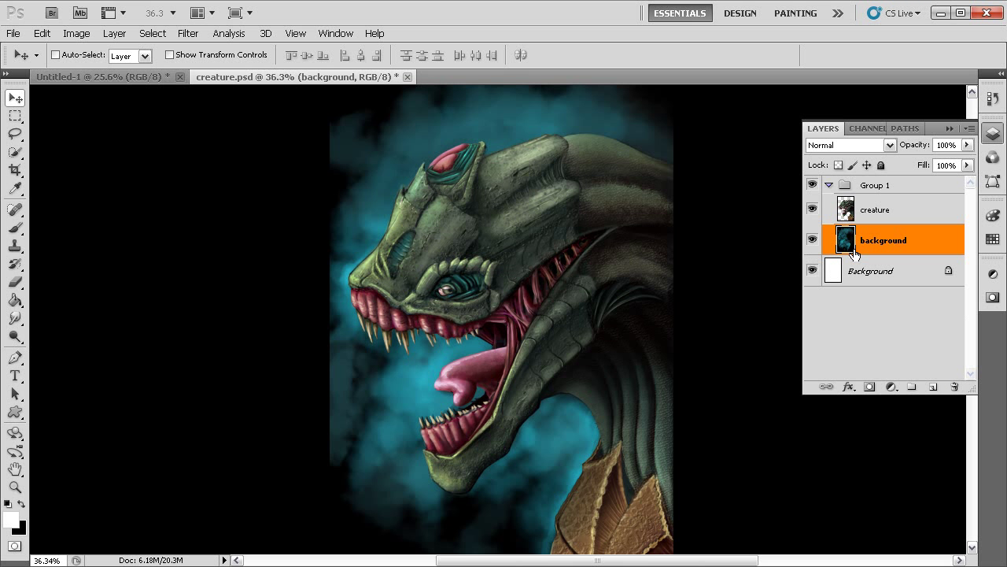
Duplicate the teal background layer directly below the original inside the group and delete that copy.
{"action": "left_click_drag", "start_coordinate": [880, 245], "coordinate": [879, 269], "text": "alt"}
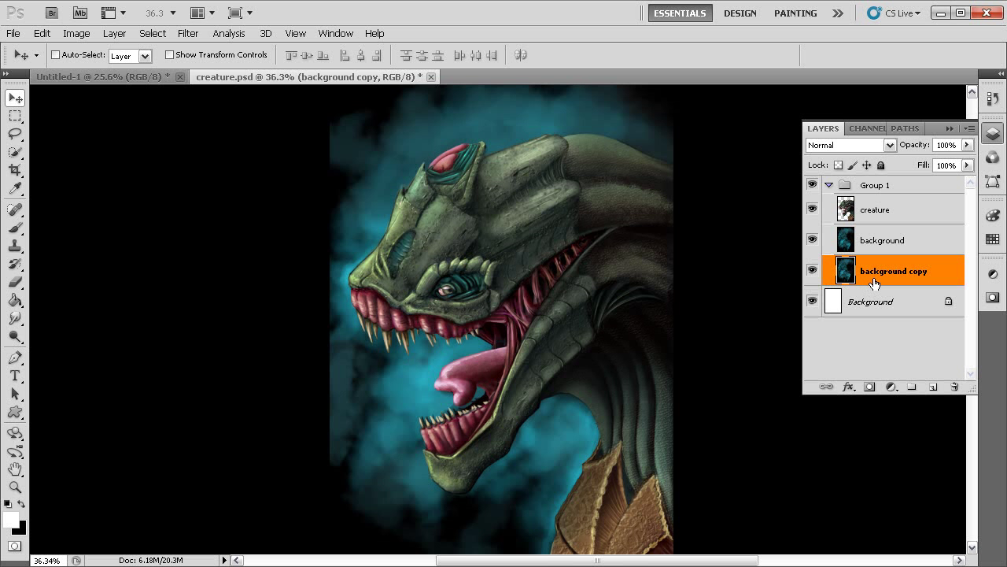
{"action": "left_click", "coordinate": [954, 386]}
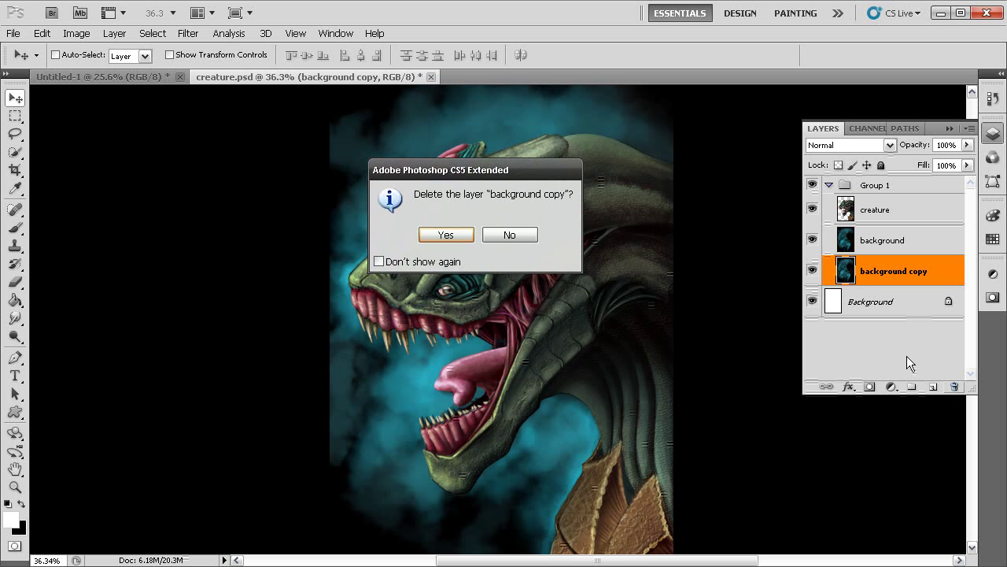
{"action": "left_click", "coordinate": [465, 229]}
Duplicate the whole group with its creature and teal background layers, and delete the duplicate group.
{"action": "left_click", "coordinate": [879, 191]}
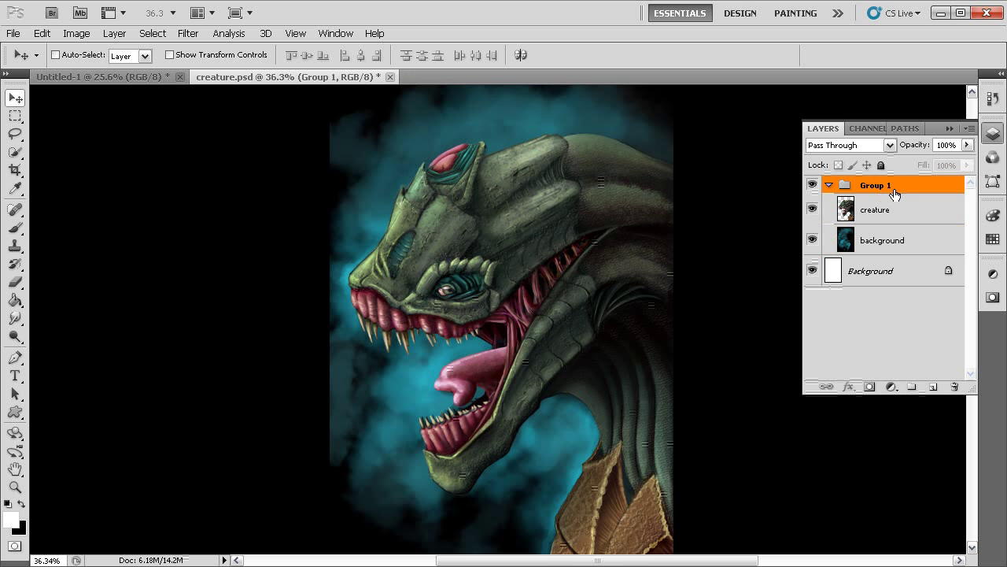
{"action": "left_click_drag", "start_coordinate": [879, 197], "coordinate": [931, 386]}
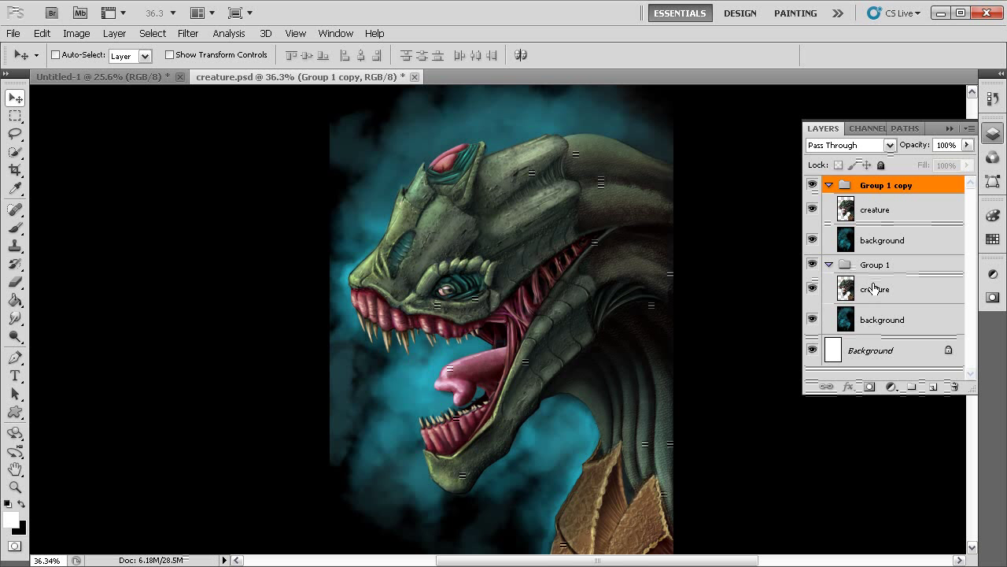
{"action": "left_click_drag", "start_coordinate": [870, 189], "coordinate": [954, 386]}
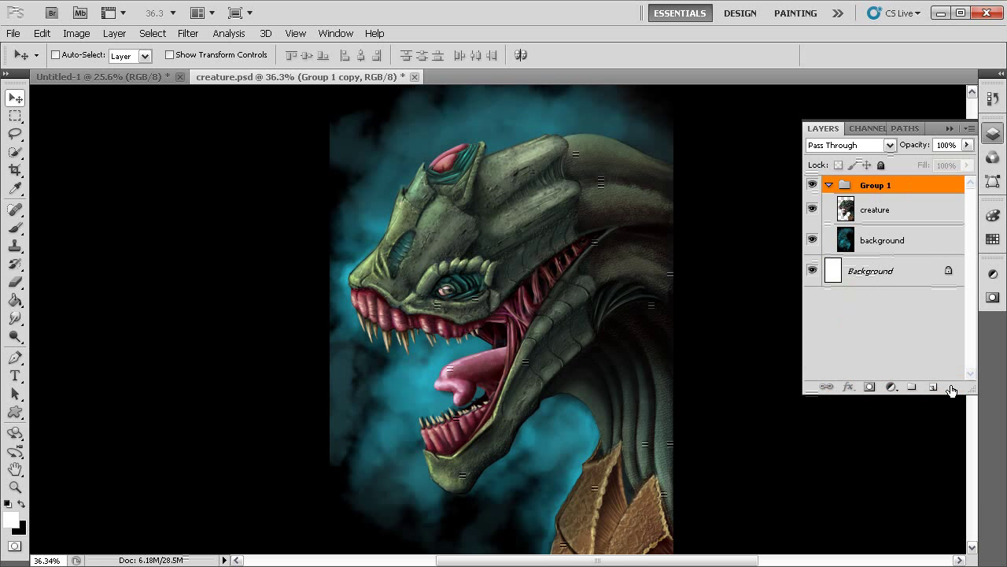
Nest the group holding the creature and teal background layers inside a new outer group.
{"action": "left_click_drag", "start_coordinate": [876, 189], "coordinate": [911, 386]}
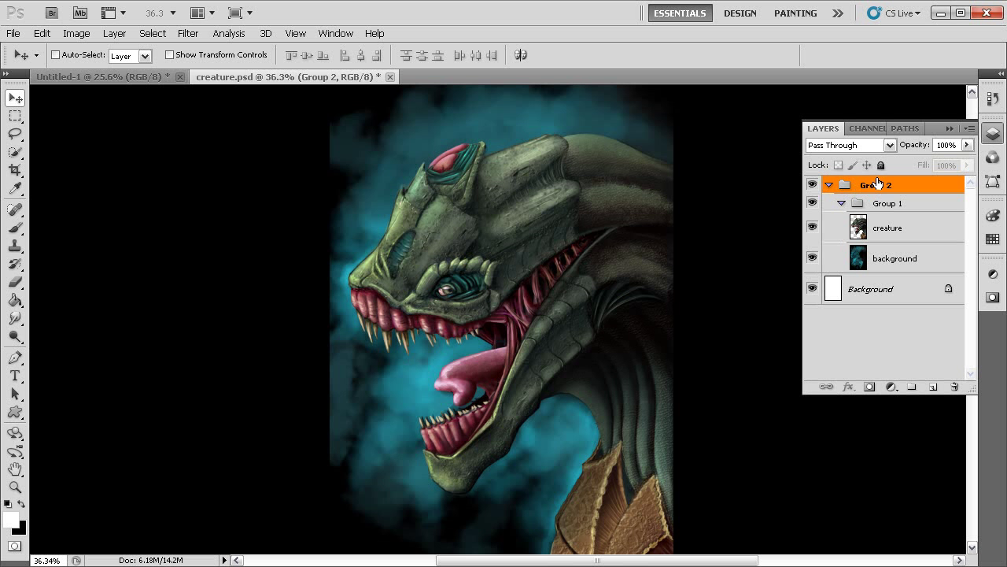
Move the inner group with the creature and teal background layers out of the outer group, and delete the empty outer group.
{"action": "left_click", "coordinate": [842, 203]}
{"action": "left_click", "coordinate": [842, 203]}
{"action": "left_click_drag", "start_coordinate": [886, 205], "coordinate": [882, 182]}
{"action": "left_click_drag", "start_coordinate": [866, 265], "coordinate": [954, 387]}
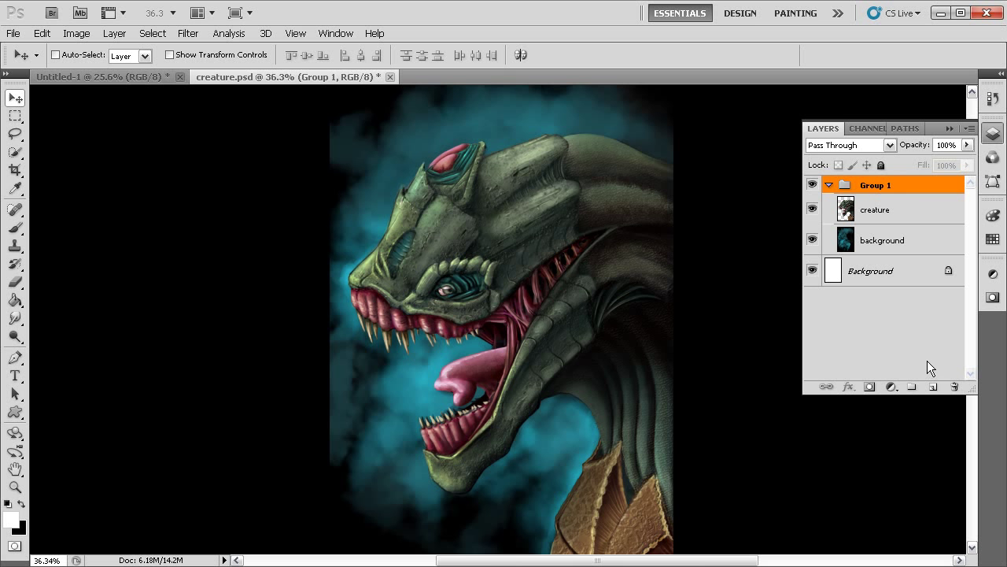
Review the layer commands available for the group and the list of blending modes, keeping Pass Through.
{"action": "left_click", "coordinate": [970, 128]}
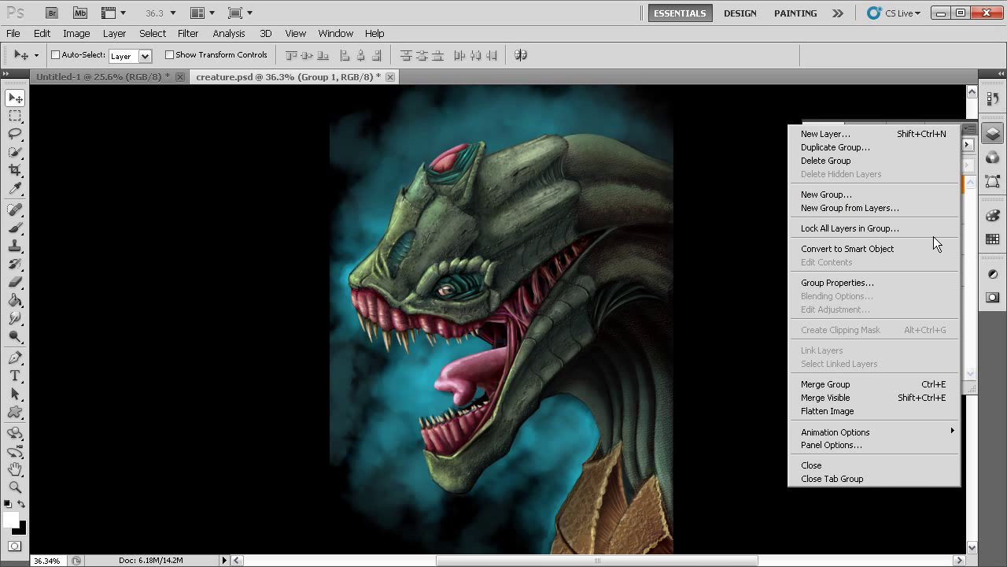
{"action": "left_click", "coordinate": [961, 155]}
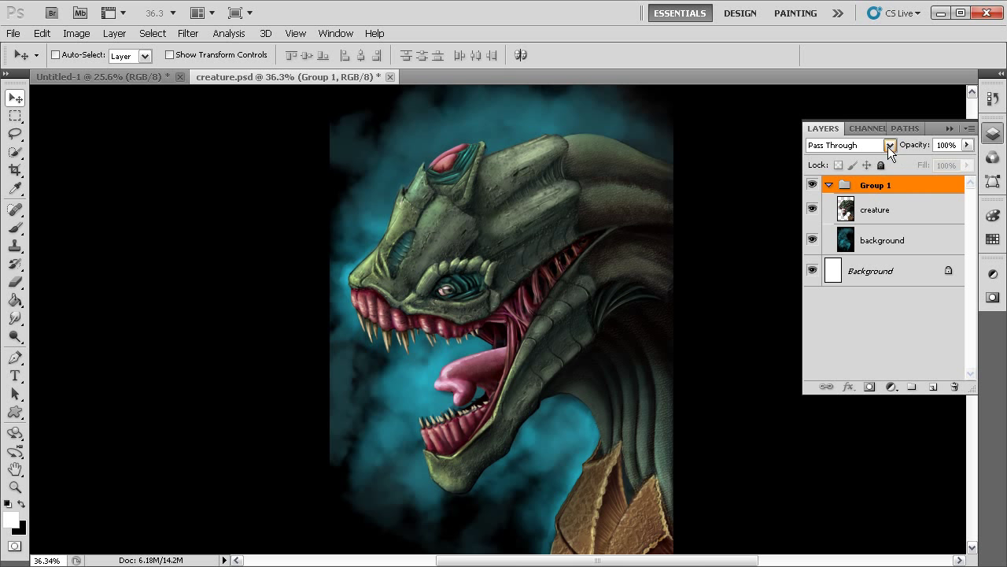
{"action": "left_click", "coordinate": [890, 145]}
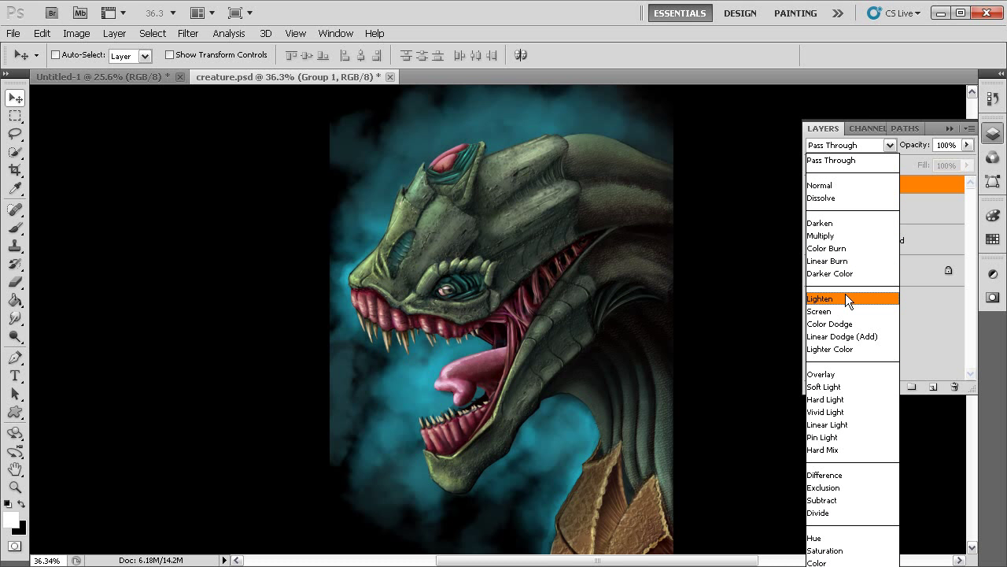
{"action": "left_click", "coordinate": [873, 144]}
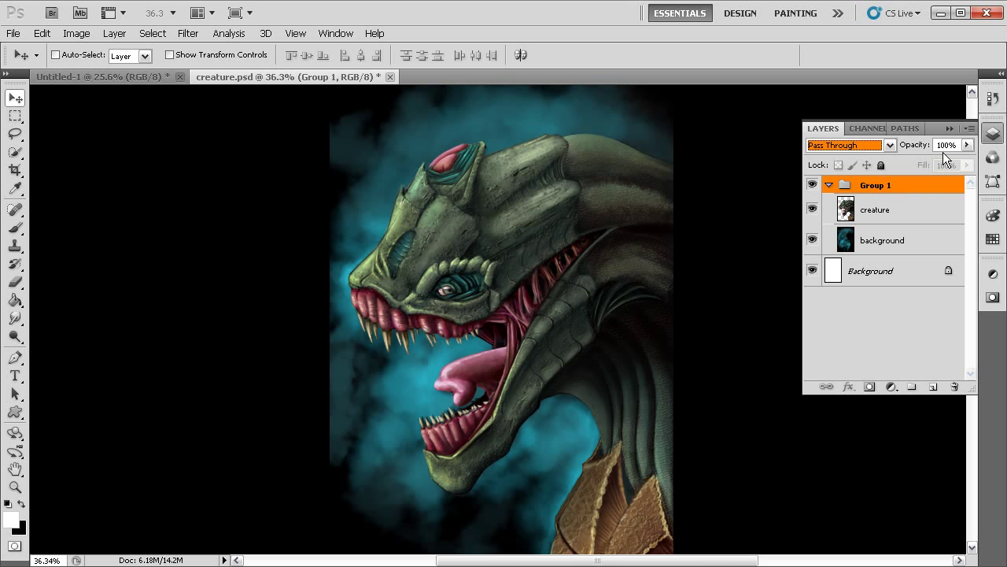
Lower the creature layer's opacity to 50%, deselect and reselect the layer, and restore its opacity to 100%.
{"action": "left_click", "coordinate": [881, 209]}
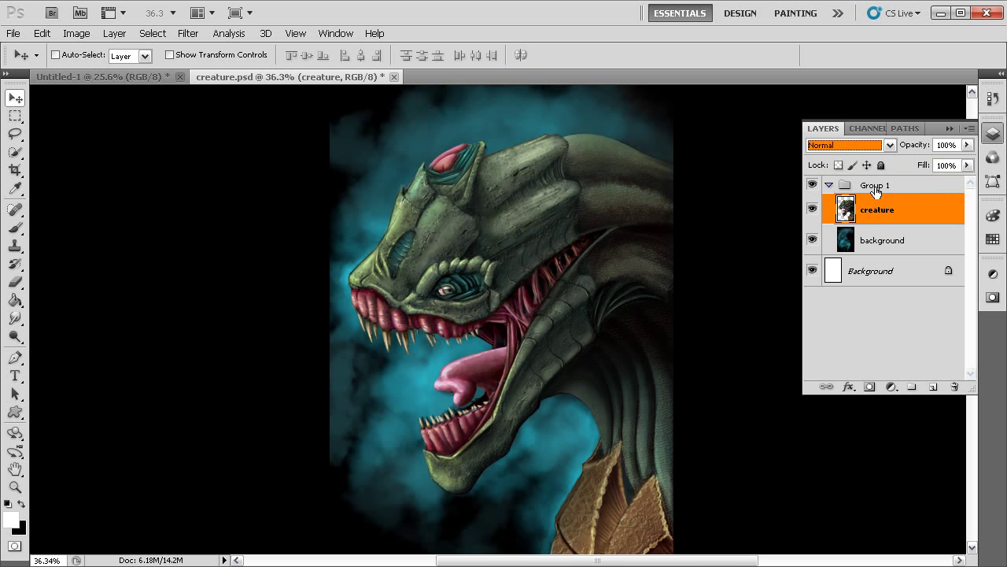
{"action": "left_click", "coordinate": [968, 145]}
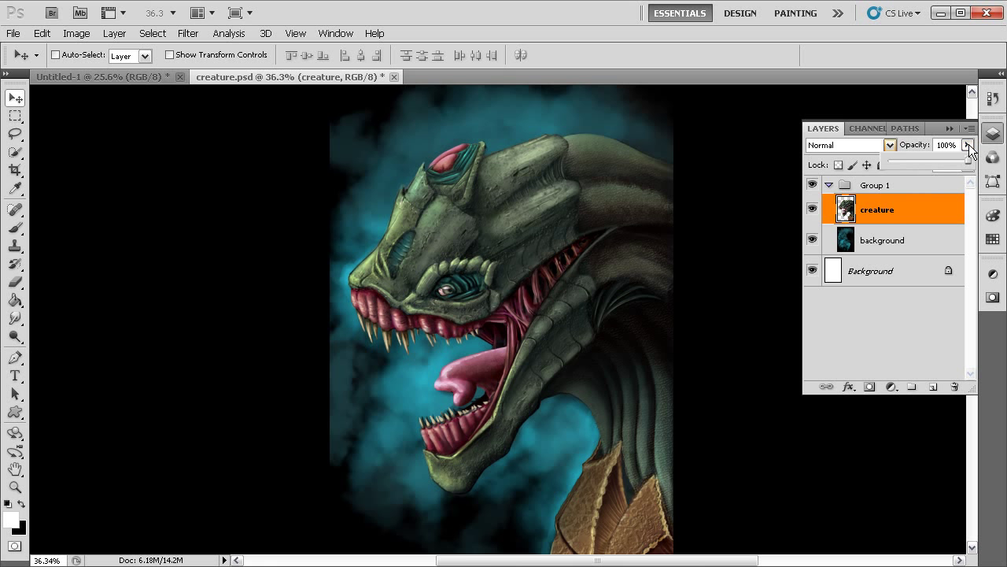
{"action": "left_click_drag", "start_coordinate": [967, 162], "coordinate": [924, 174]}
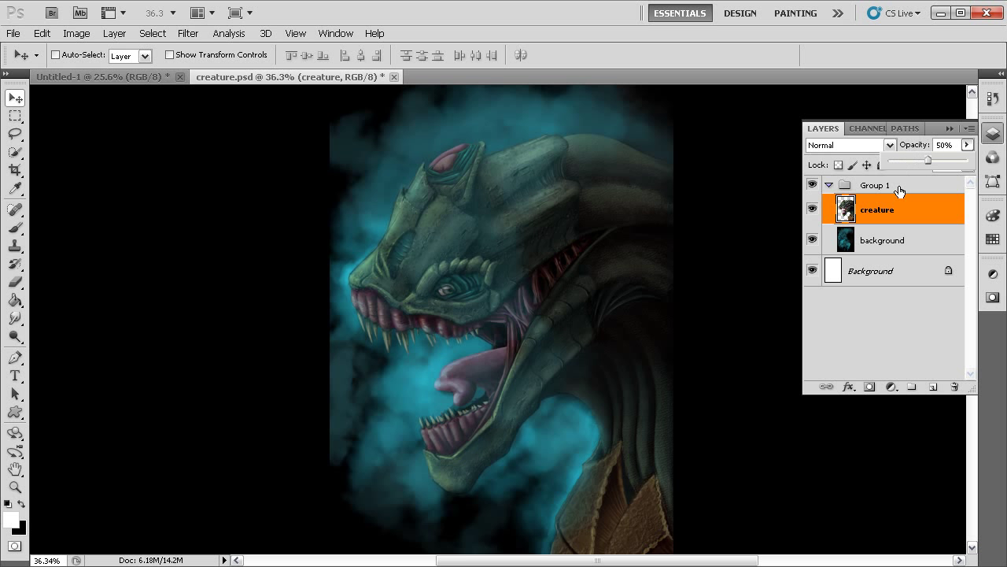
{"action": "left_click", "coordinate": [884, 311]}
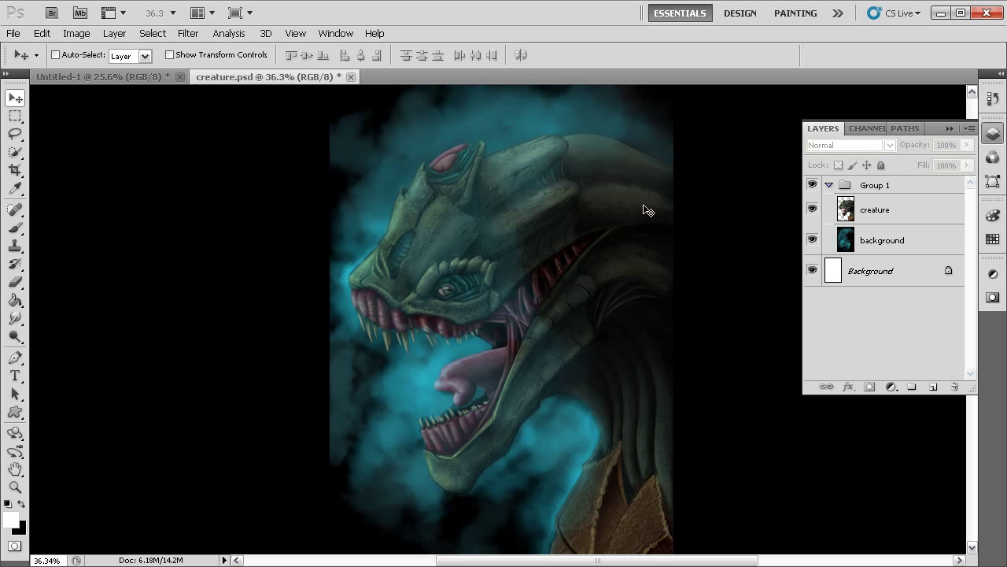
{"action": "left_click", "coordinate": [883, 209]}
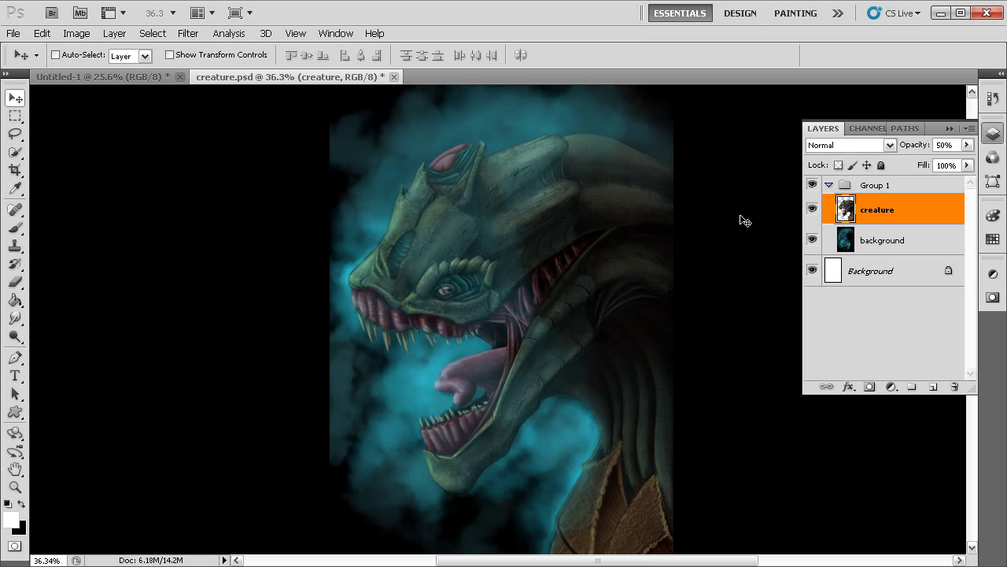
{"action": "left_click_drag", "start_coordinate": [909, 150], "coordinate": [957, 151]}
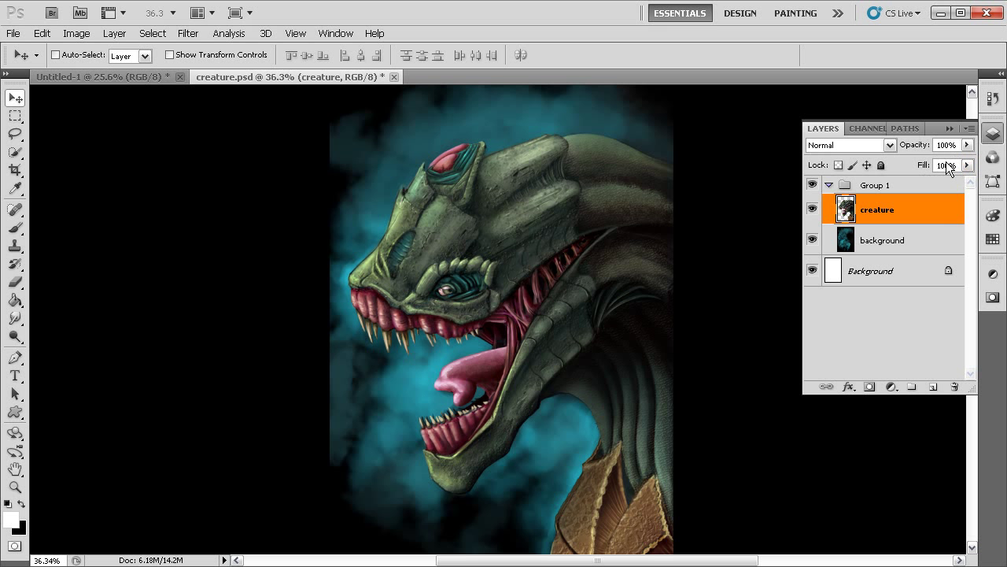
Review the layer effects that can be applied to the creature layer without choosing one.
{"action": "left_click", "coordinate": [851, 387]}
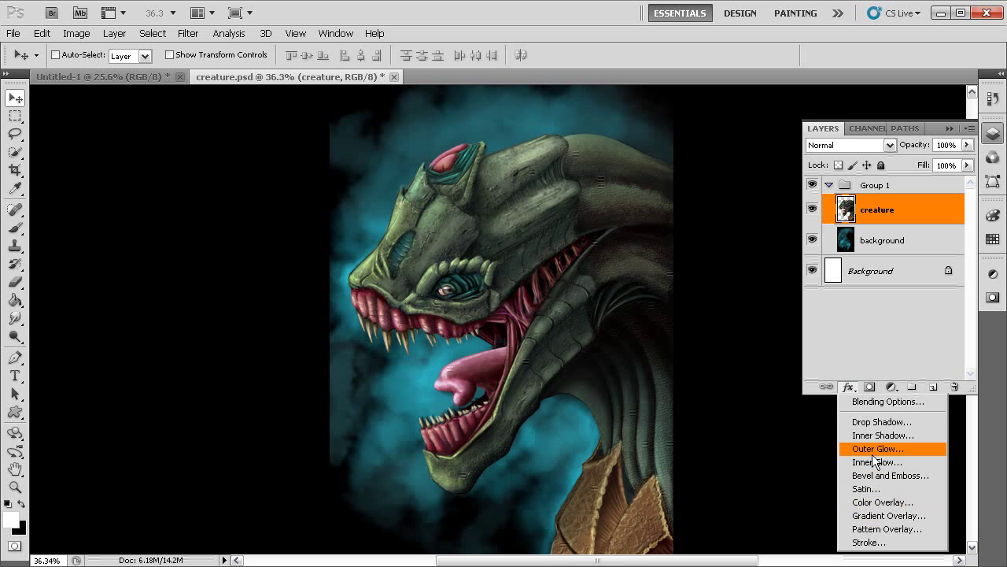
{"action": "left_click", "coordinate": [862, 362]}
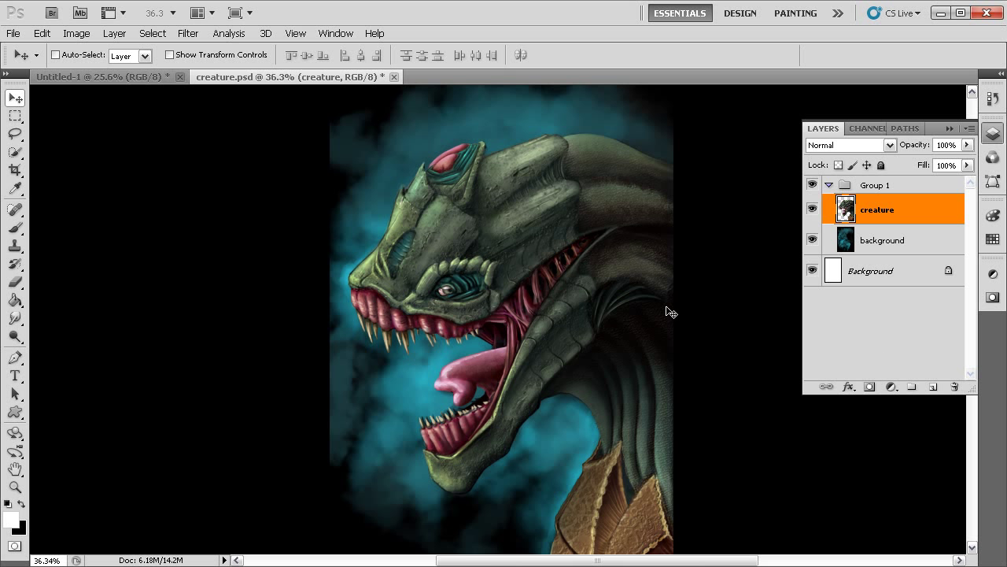
Hide the creature and teal background layers to expose the white Background layer, and show them again from the bottom up.
{"action": "left_click", "coordinate": [812, 209]}
{"action": "left_click", "coordinate": [812, 240]}
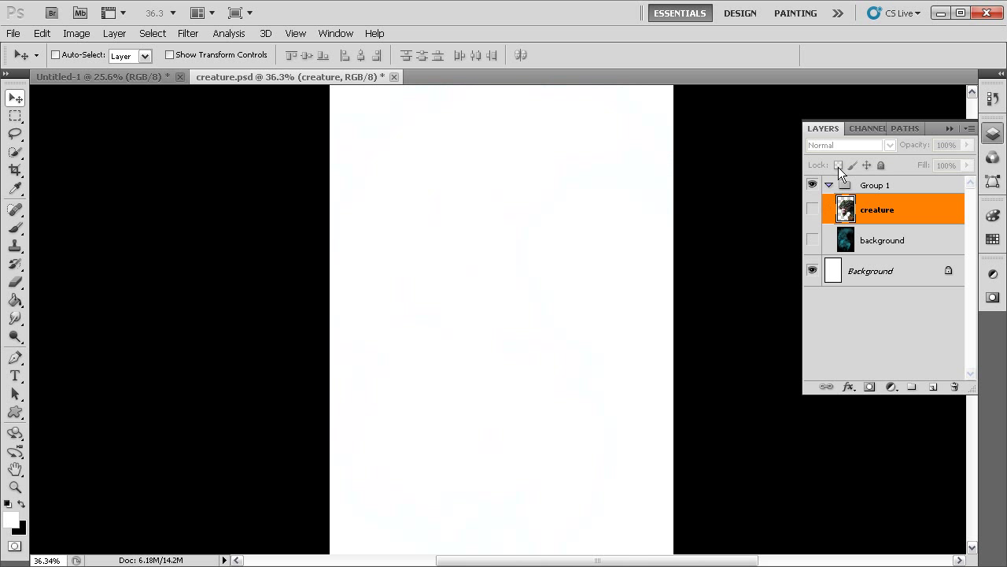
{"action": "left_click", "coordinate": [833, 276]}
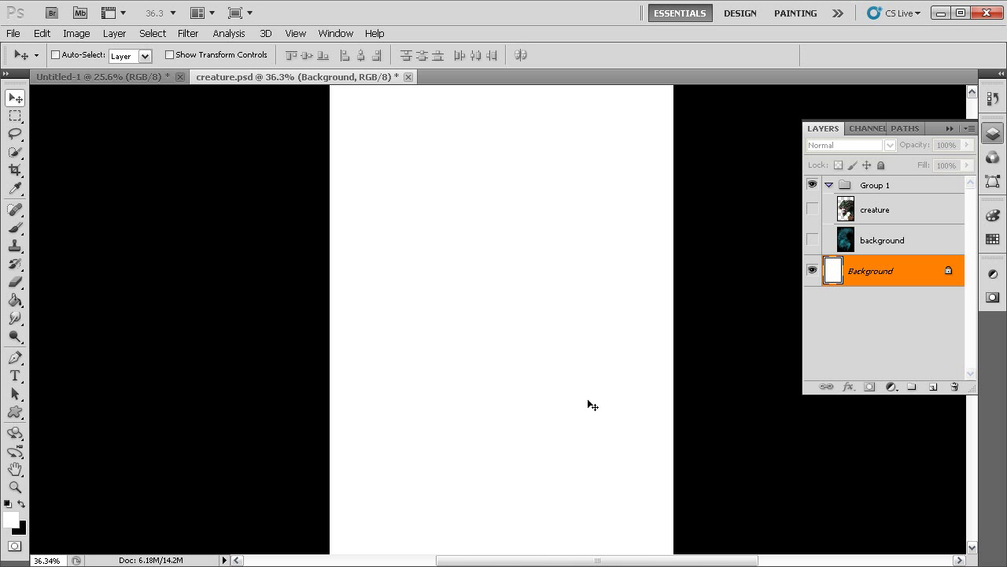
{"action": "left_click", "coordinate": [812, 240]}
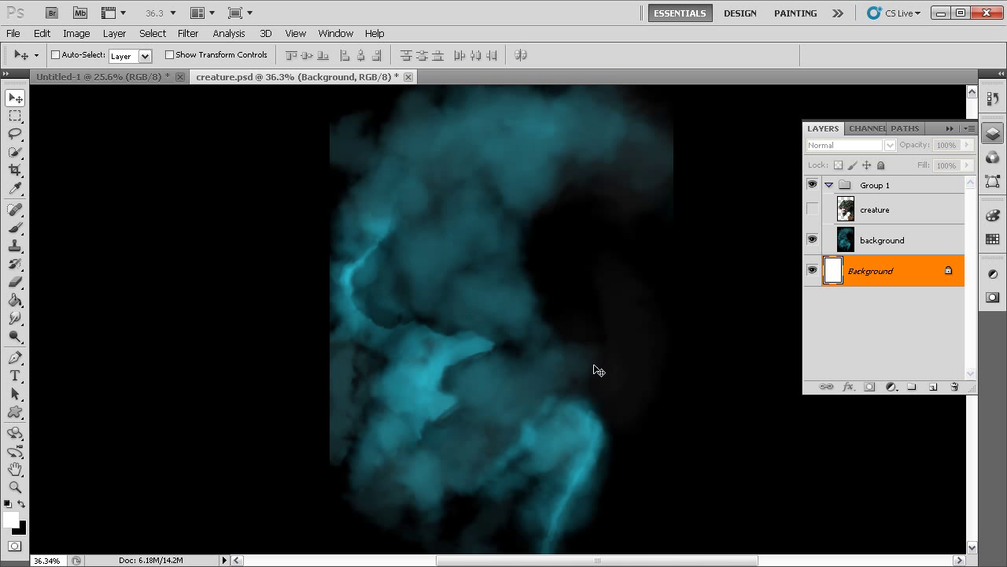
{"action": "left_click", "coordinate": [812, 210]}
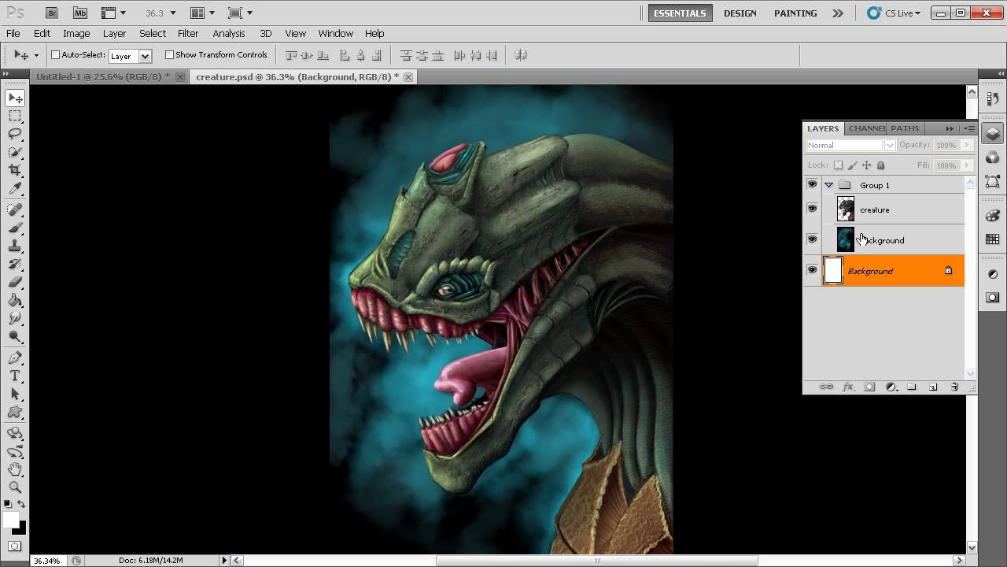
Move the creature layer below the teal background layer inside the group, and restore the original stacking order.
{"action": "left_click_drag", "start_coordinate": [876, 210], "coordinate": [873, 260]}
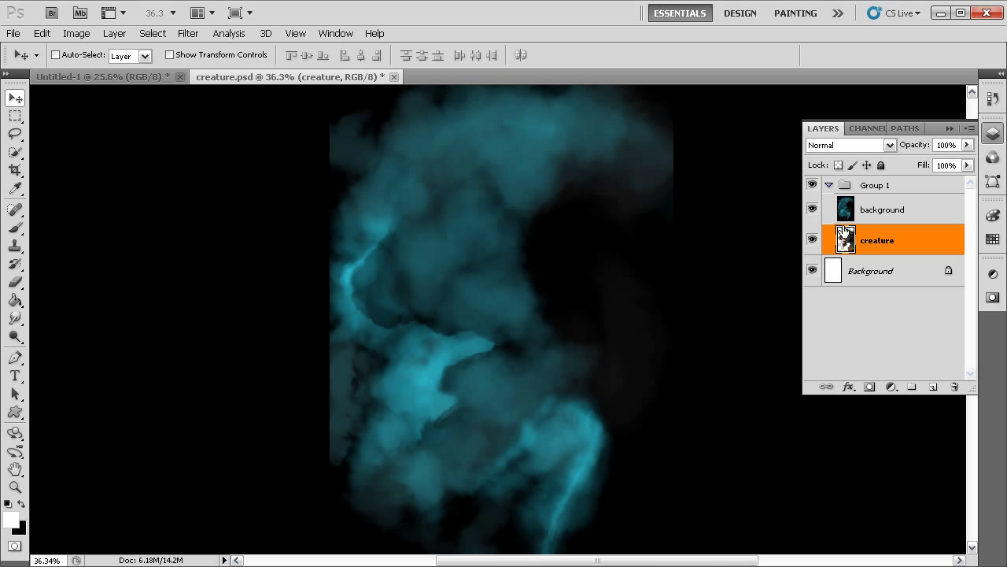
{"action": "left_click_drag", "start_coordinate": [877, 214], "coordinate": [855, 255]}
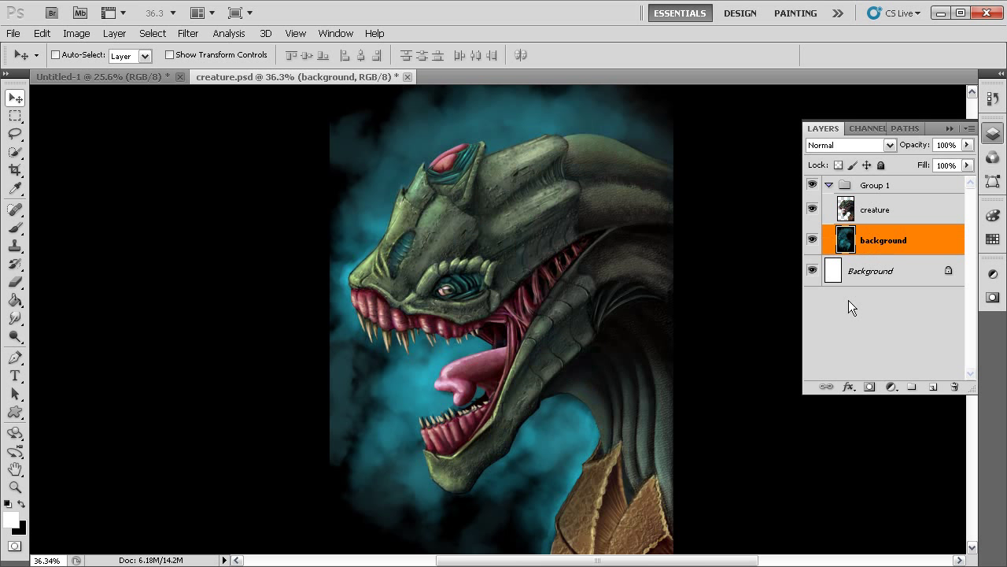